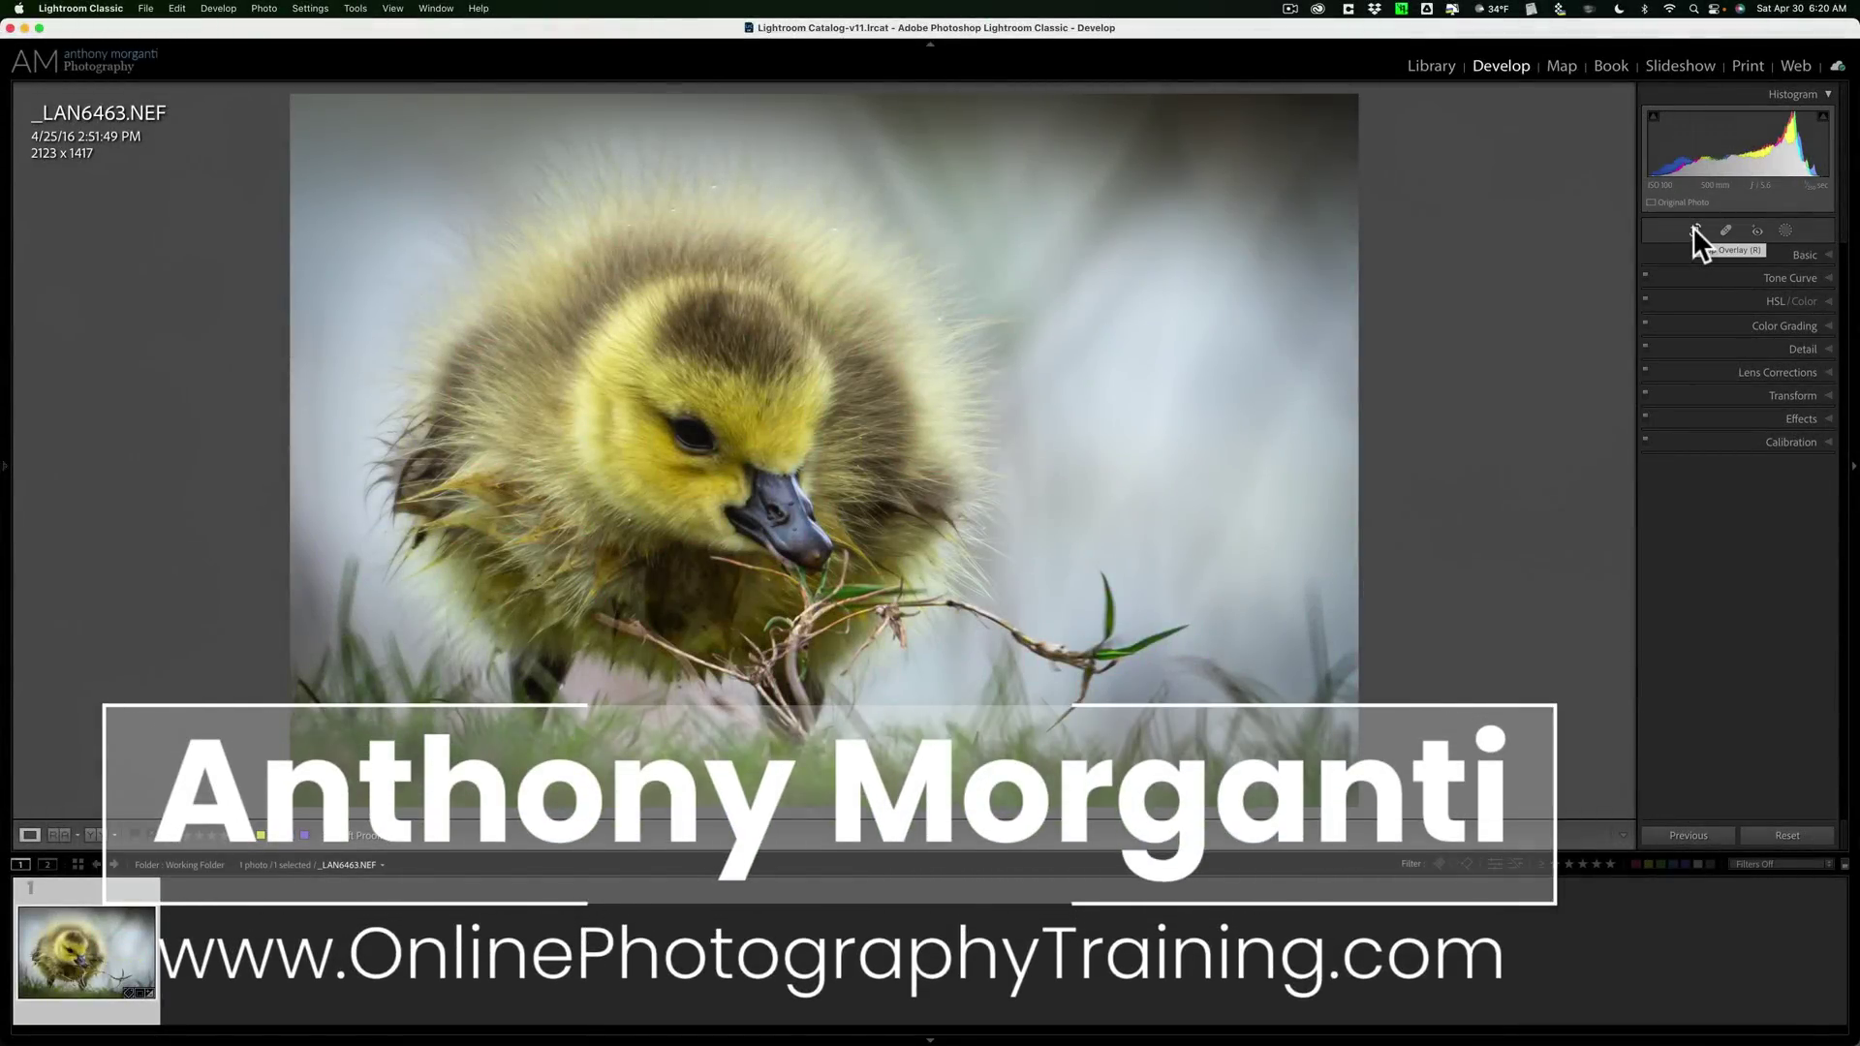
- Toggle the Crop Overlay on and off to compare the full frame with the gosling crop
click(1693, 228)
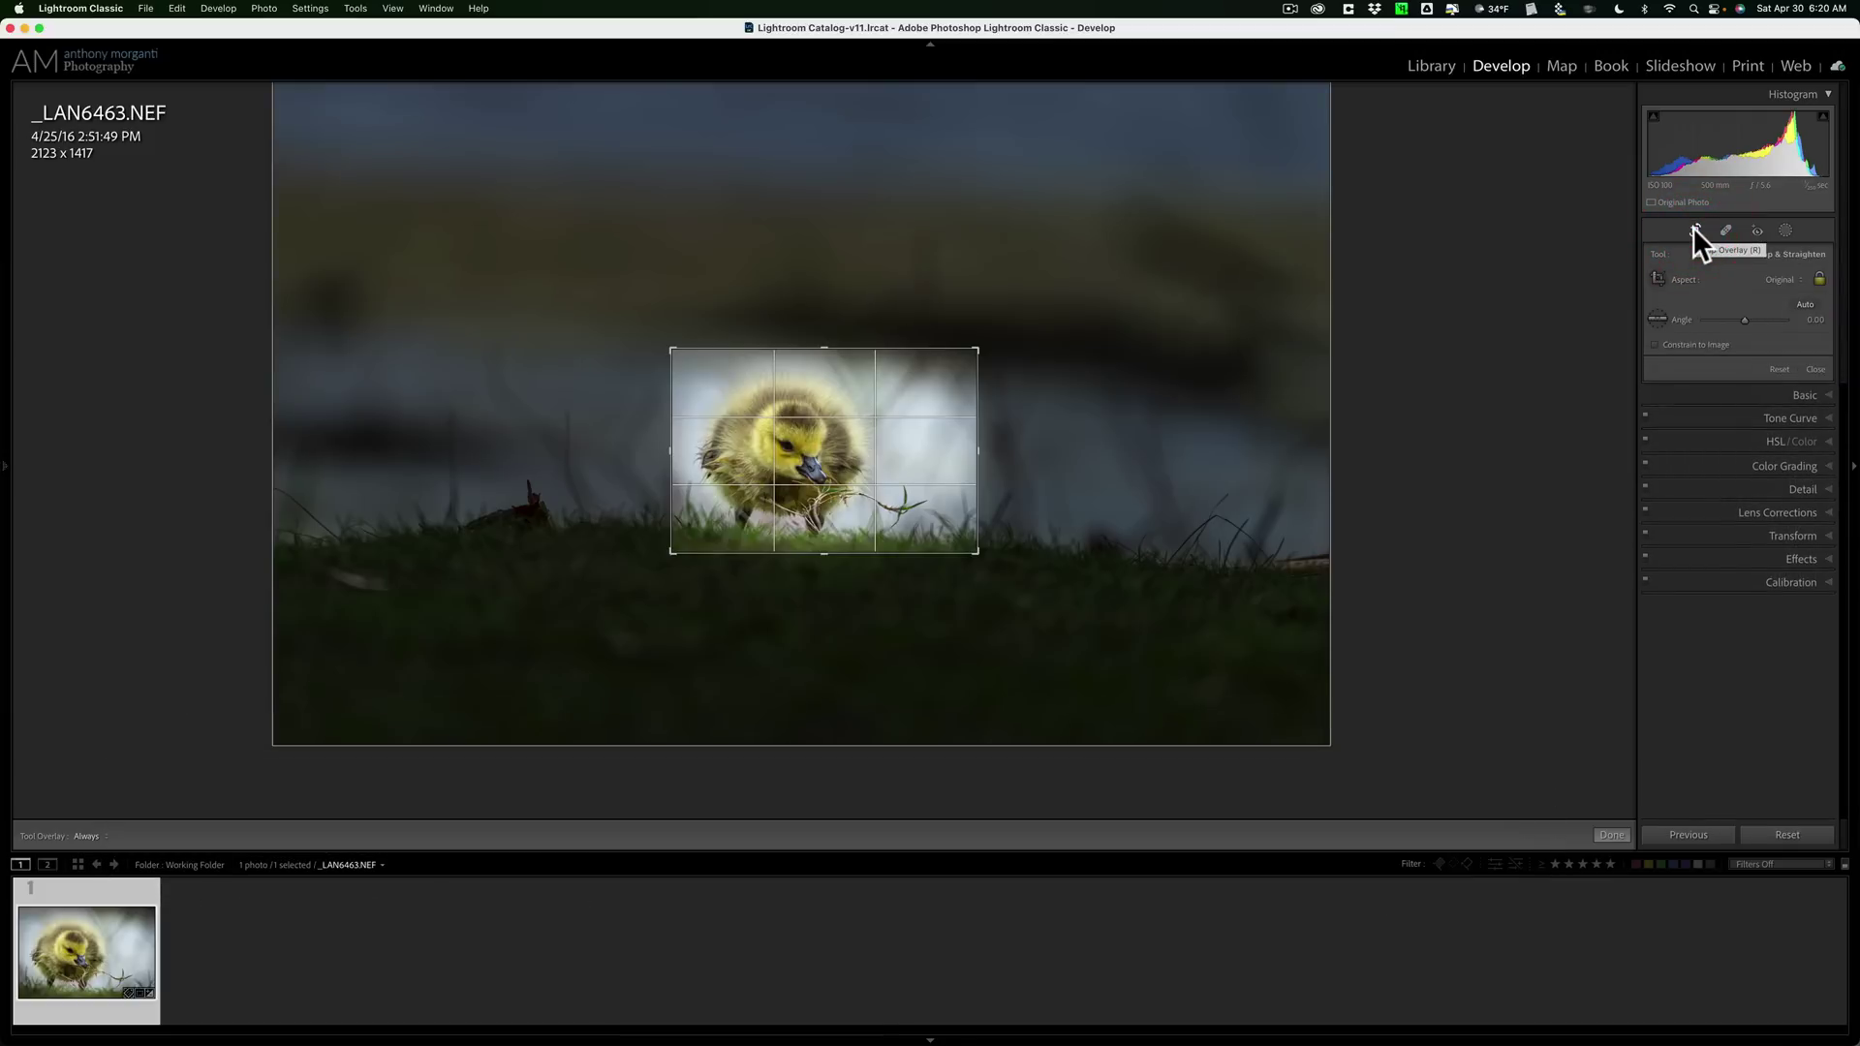
click(1693, 227)
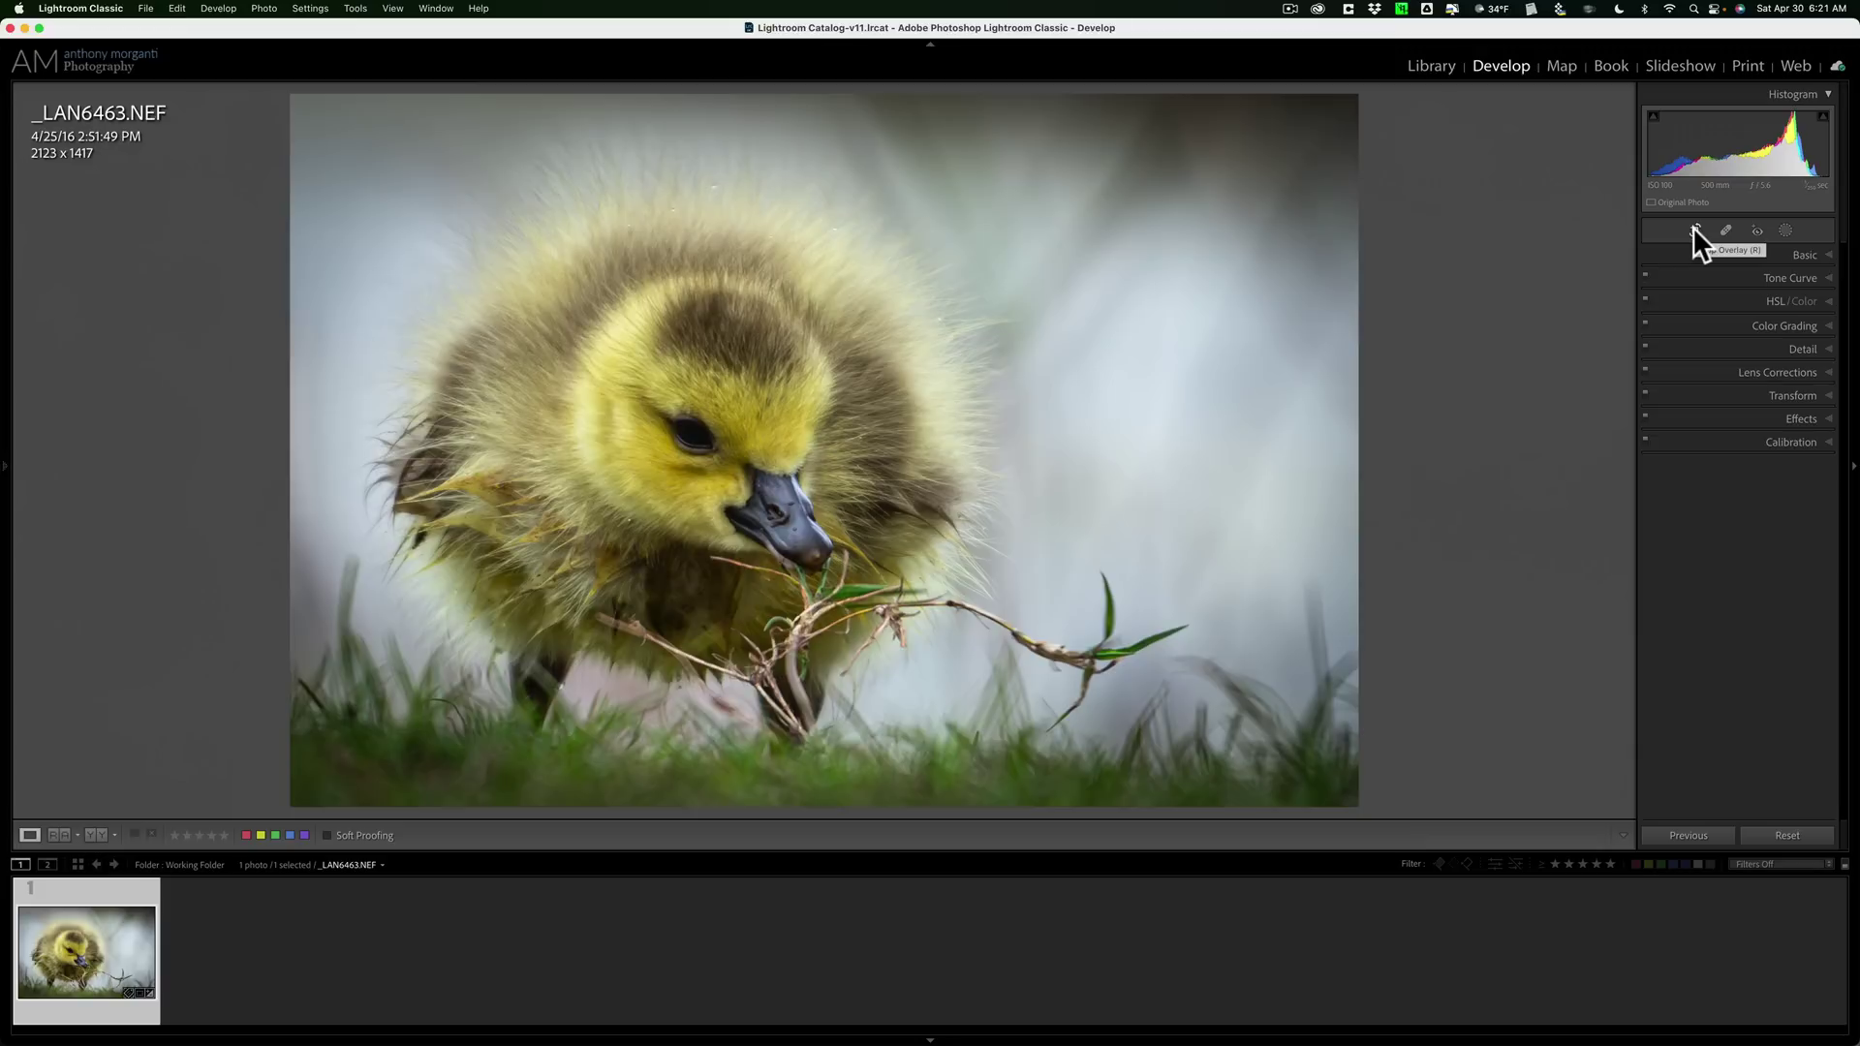
- Show the crop box once more, then close crop mode to view the 2123 x 1417 result
click(1697, 233)
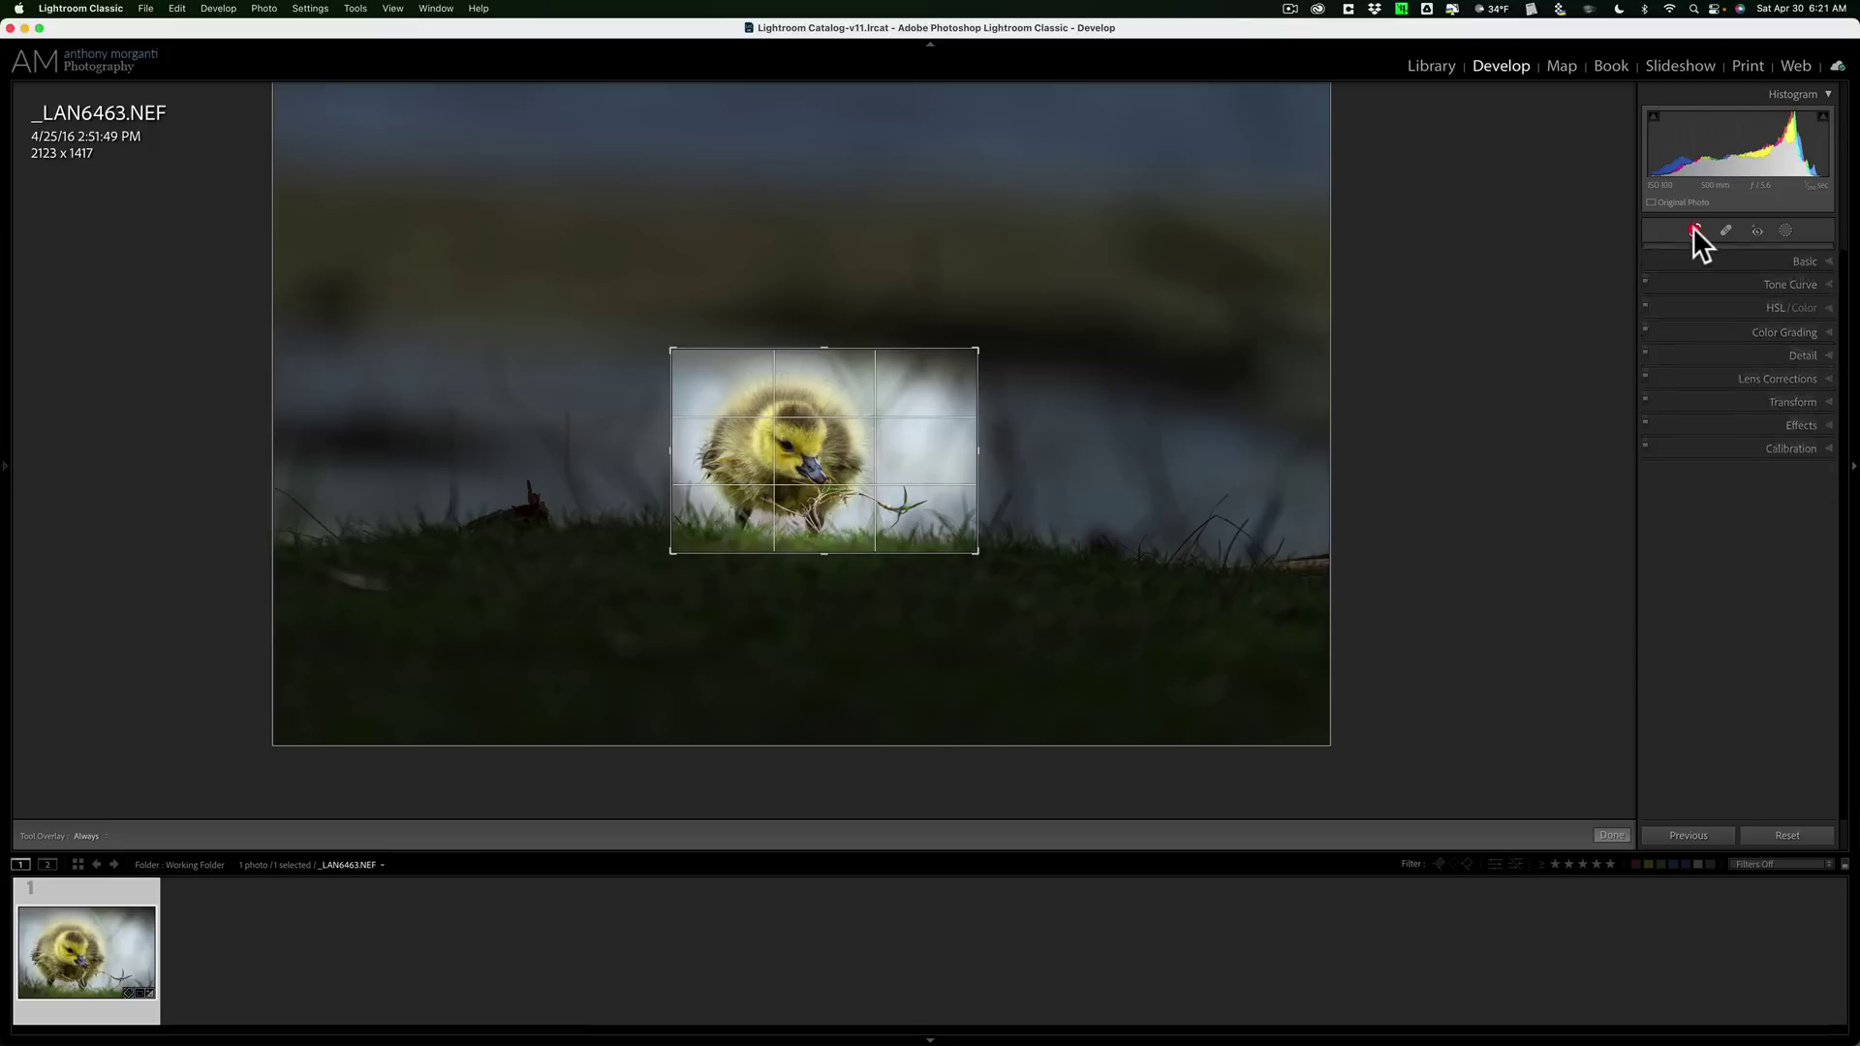
click(1694, 227)
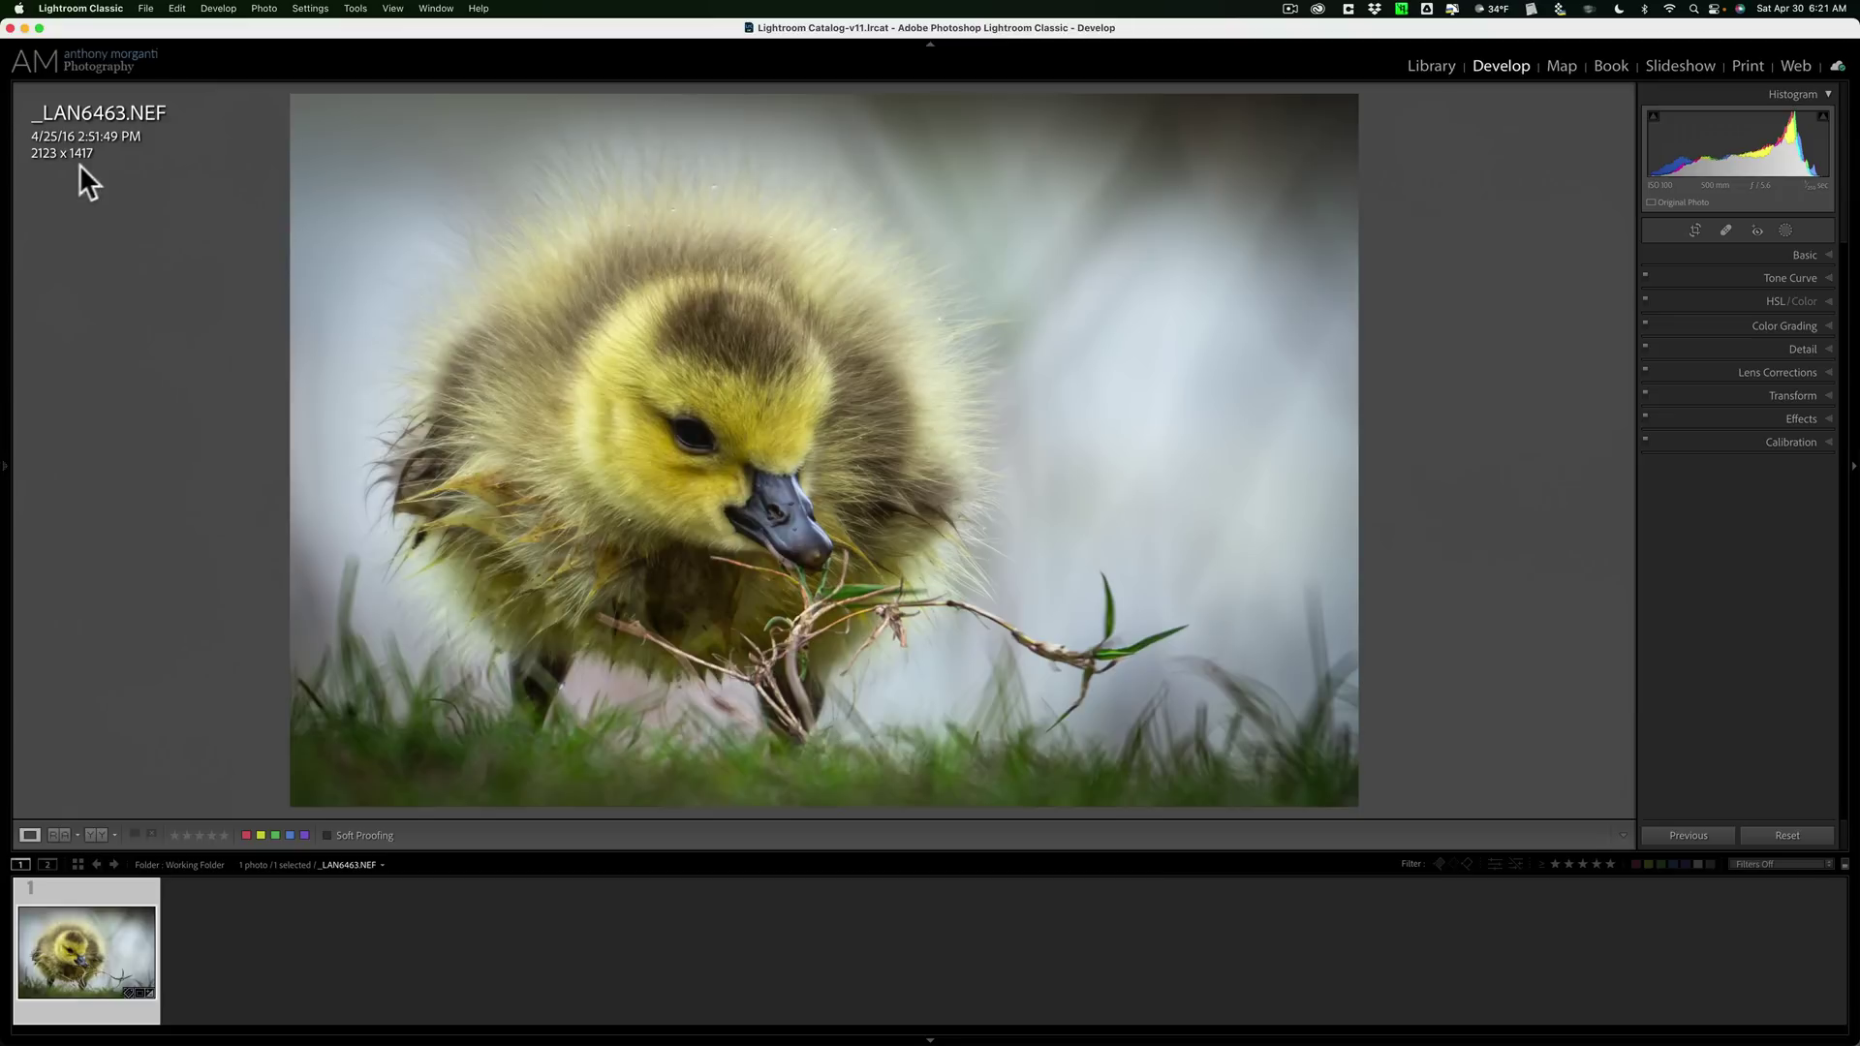
- Open Enhance Preview for the gosling photo from its context menu, with Super Resolution on
right_click(889, 236)
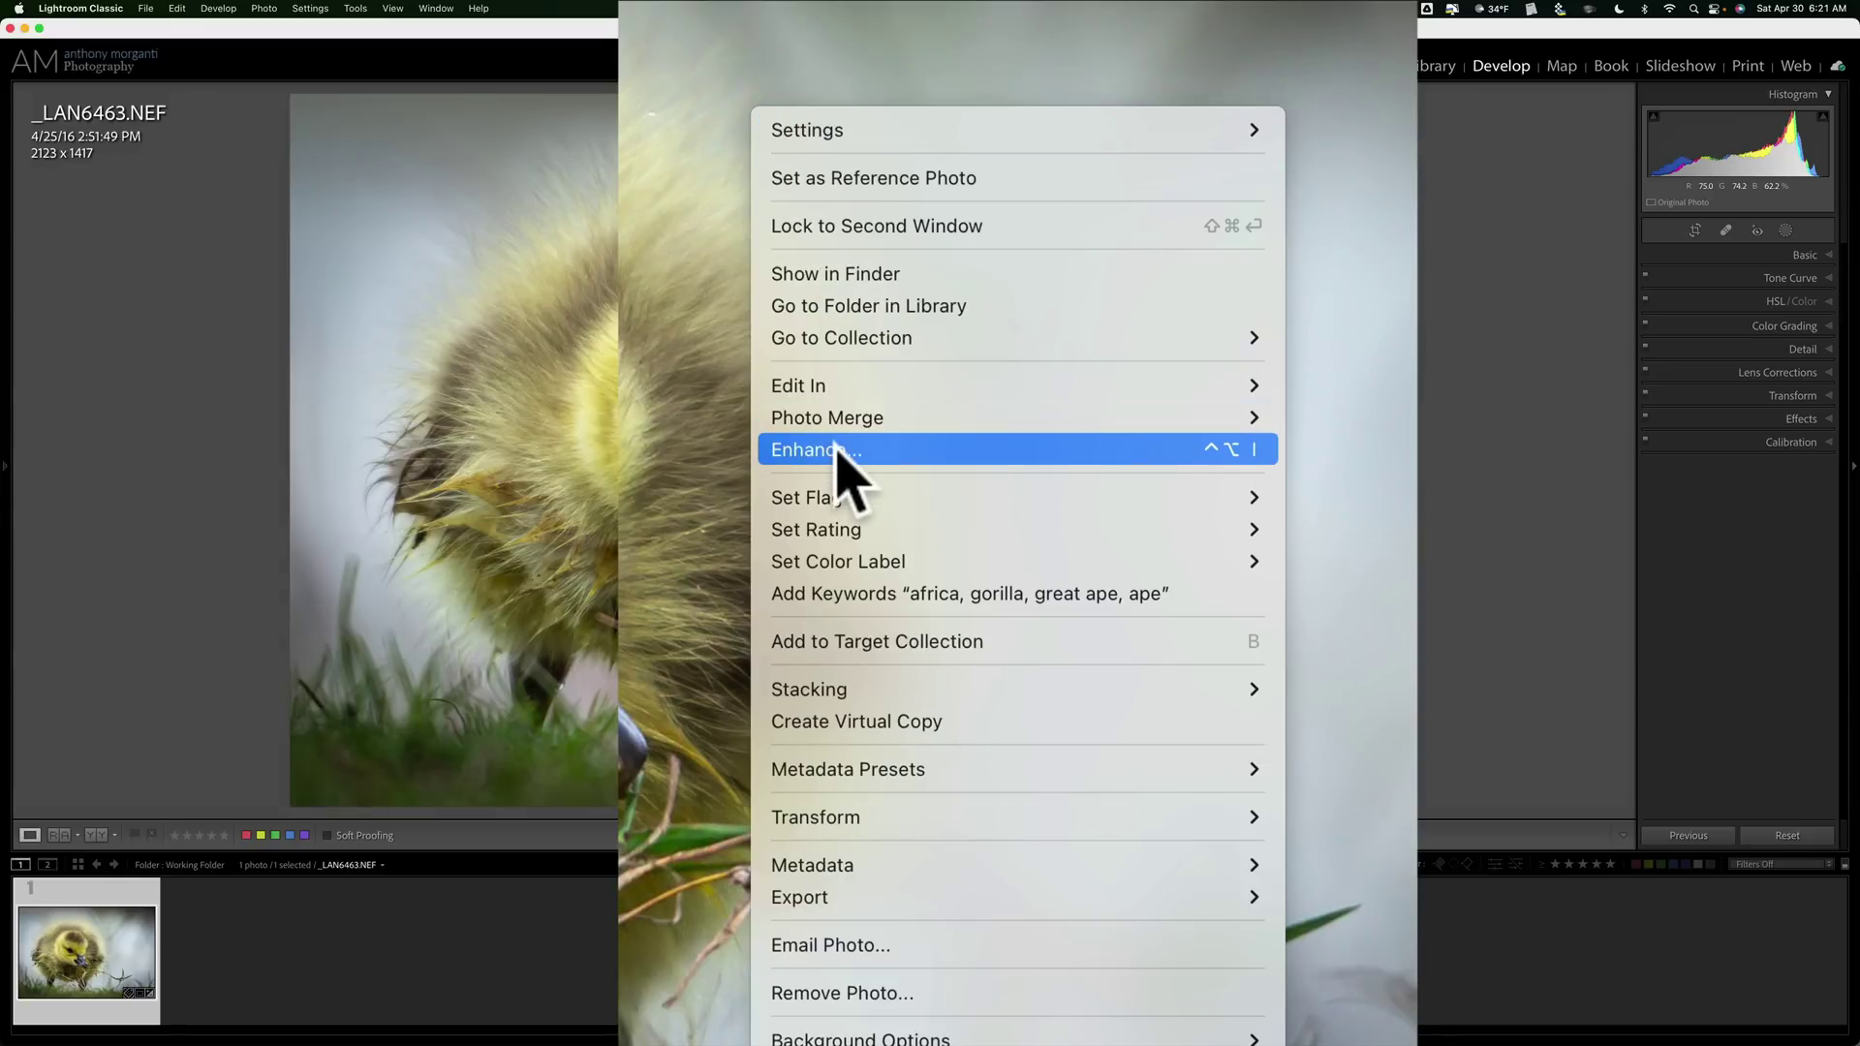
click(927, 394)
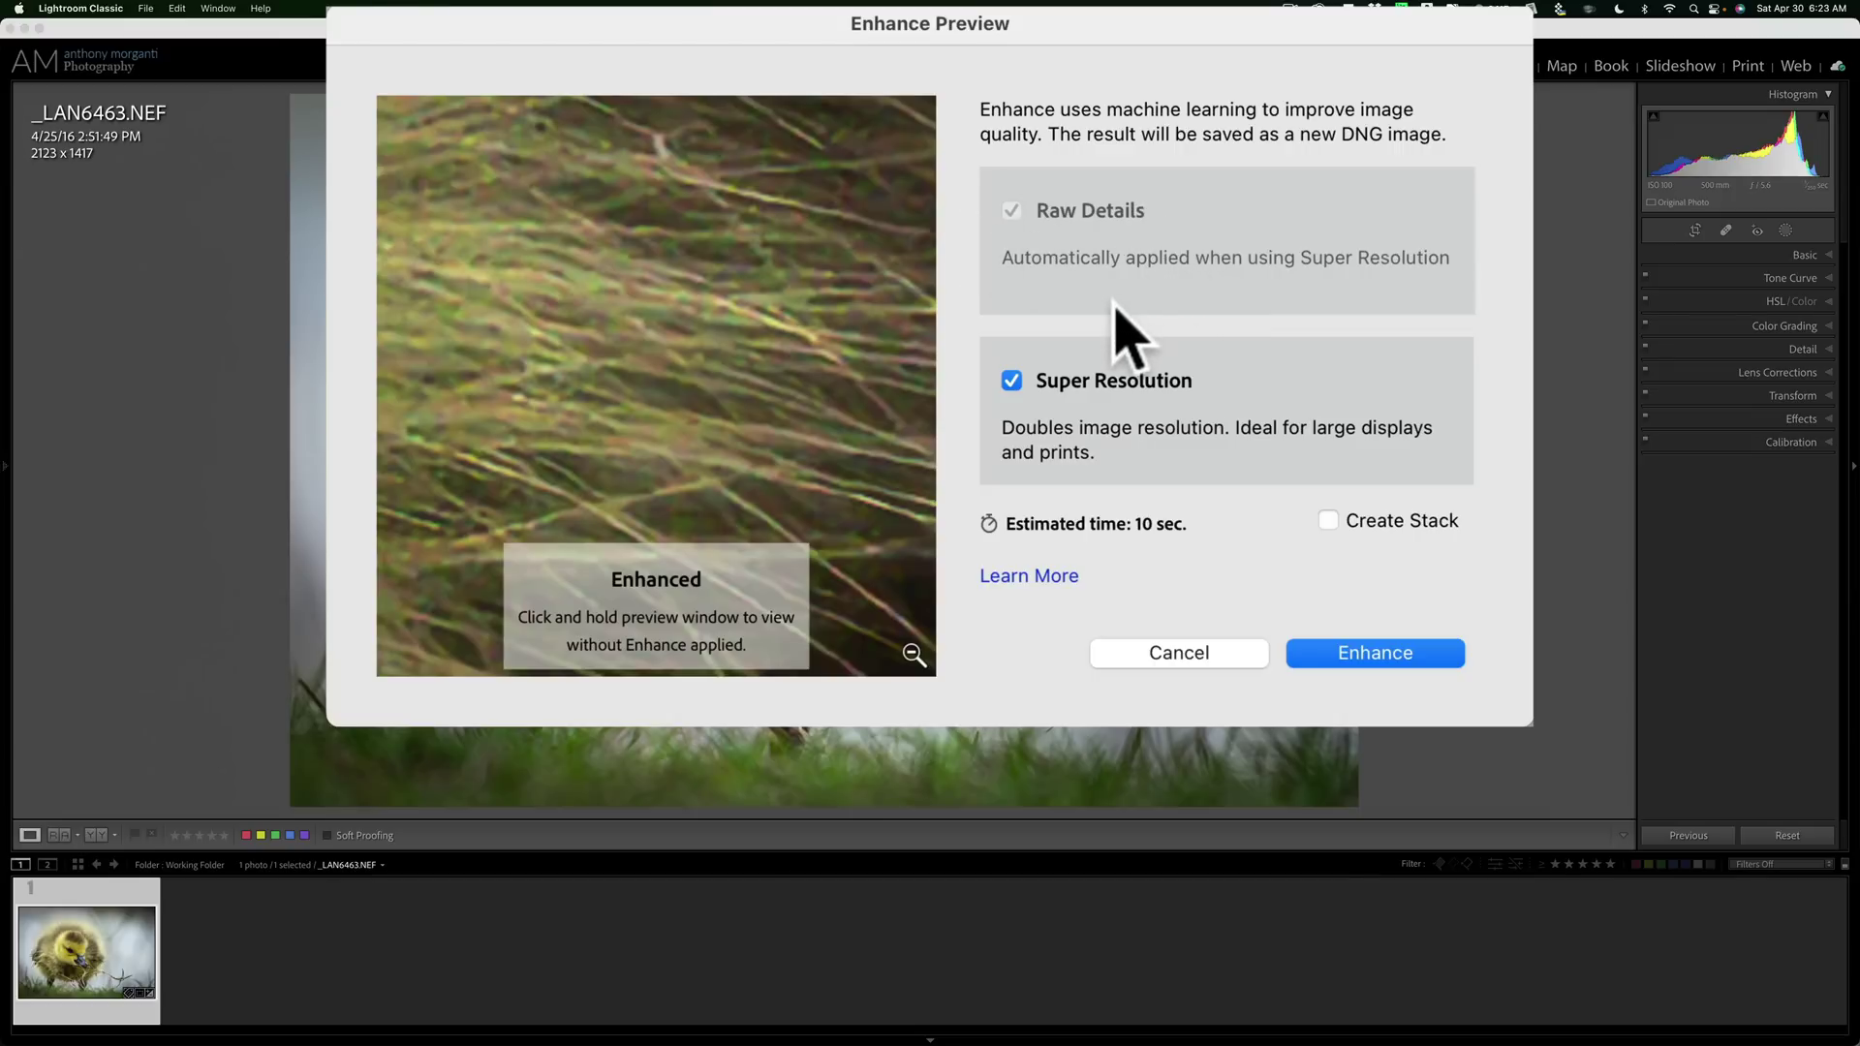
click(673, 334)
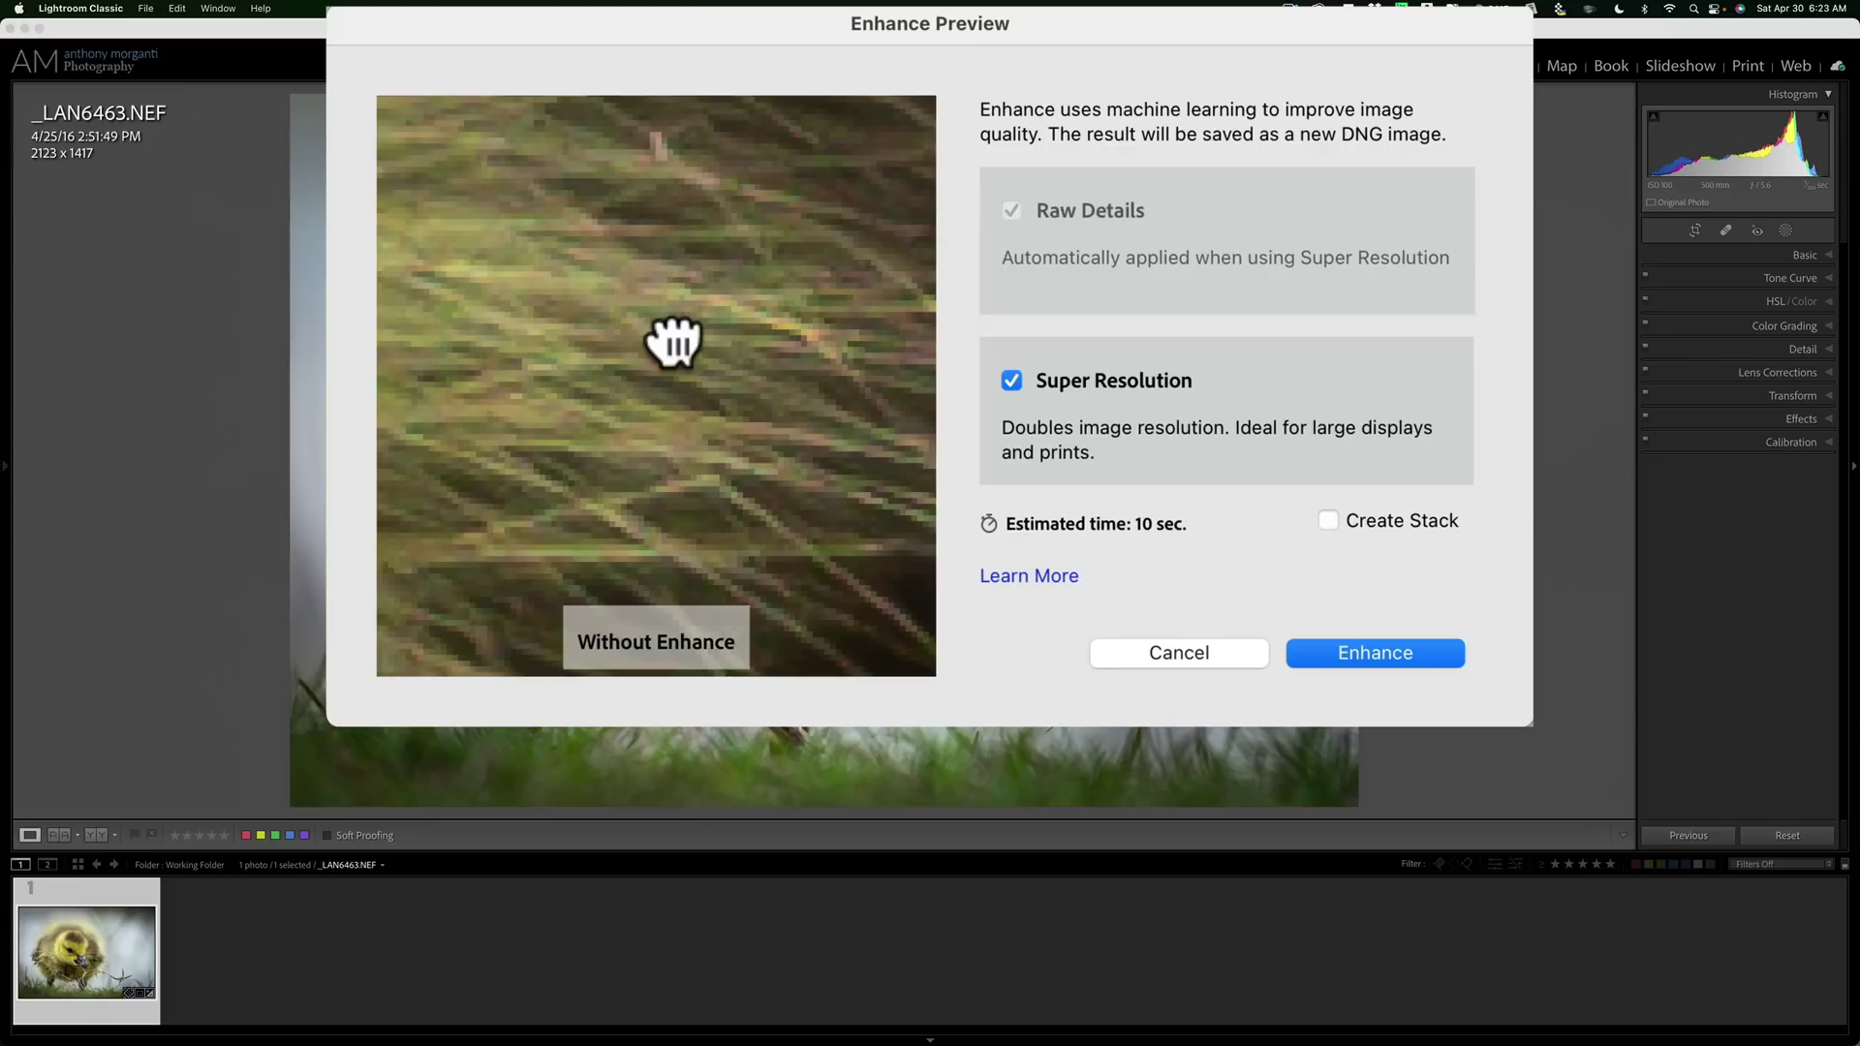
drag(673, 344, 672, 336)
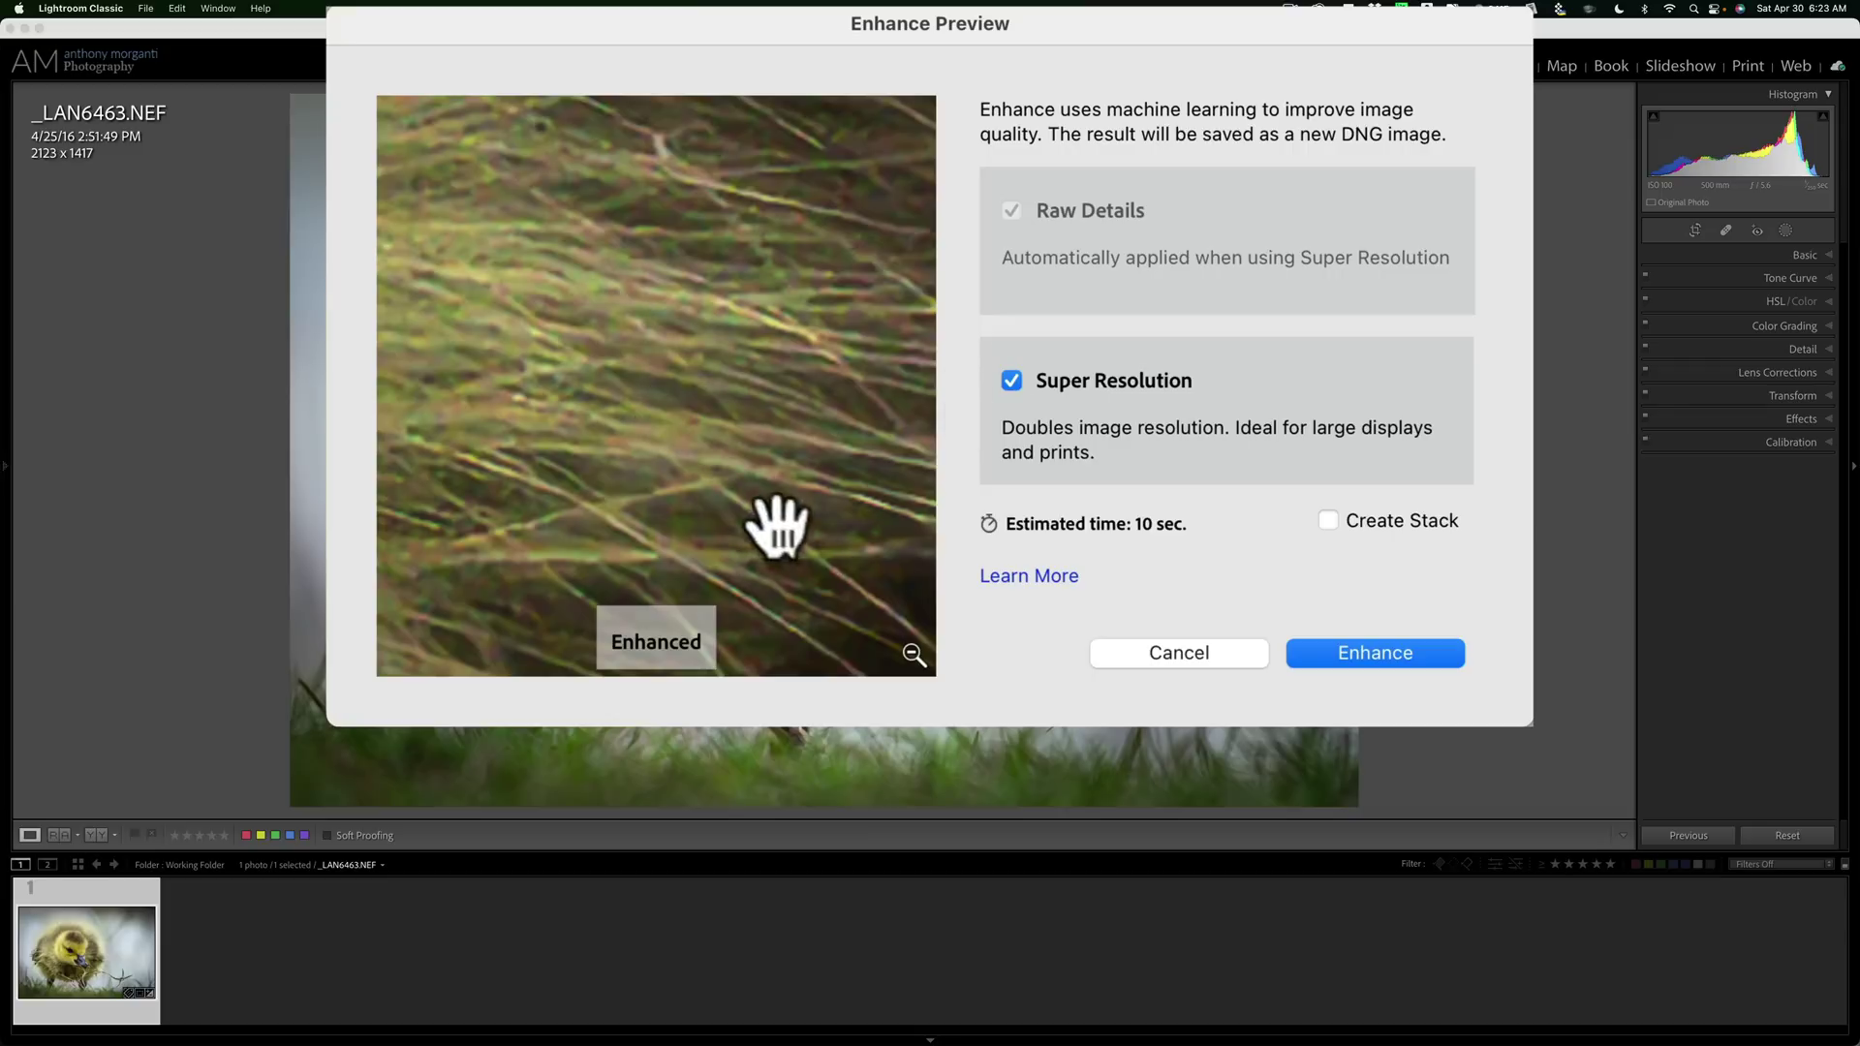
click(912, 656)
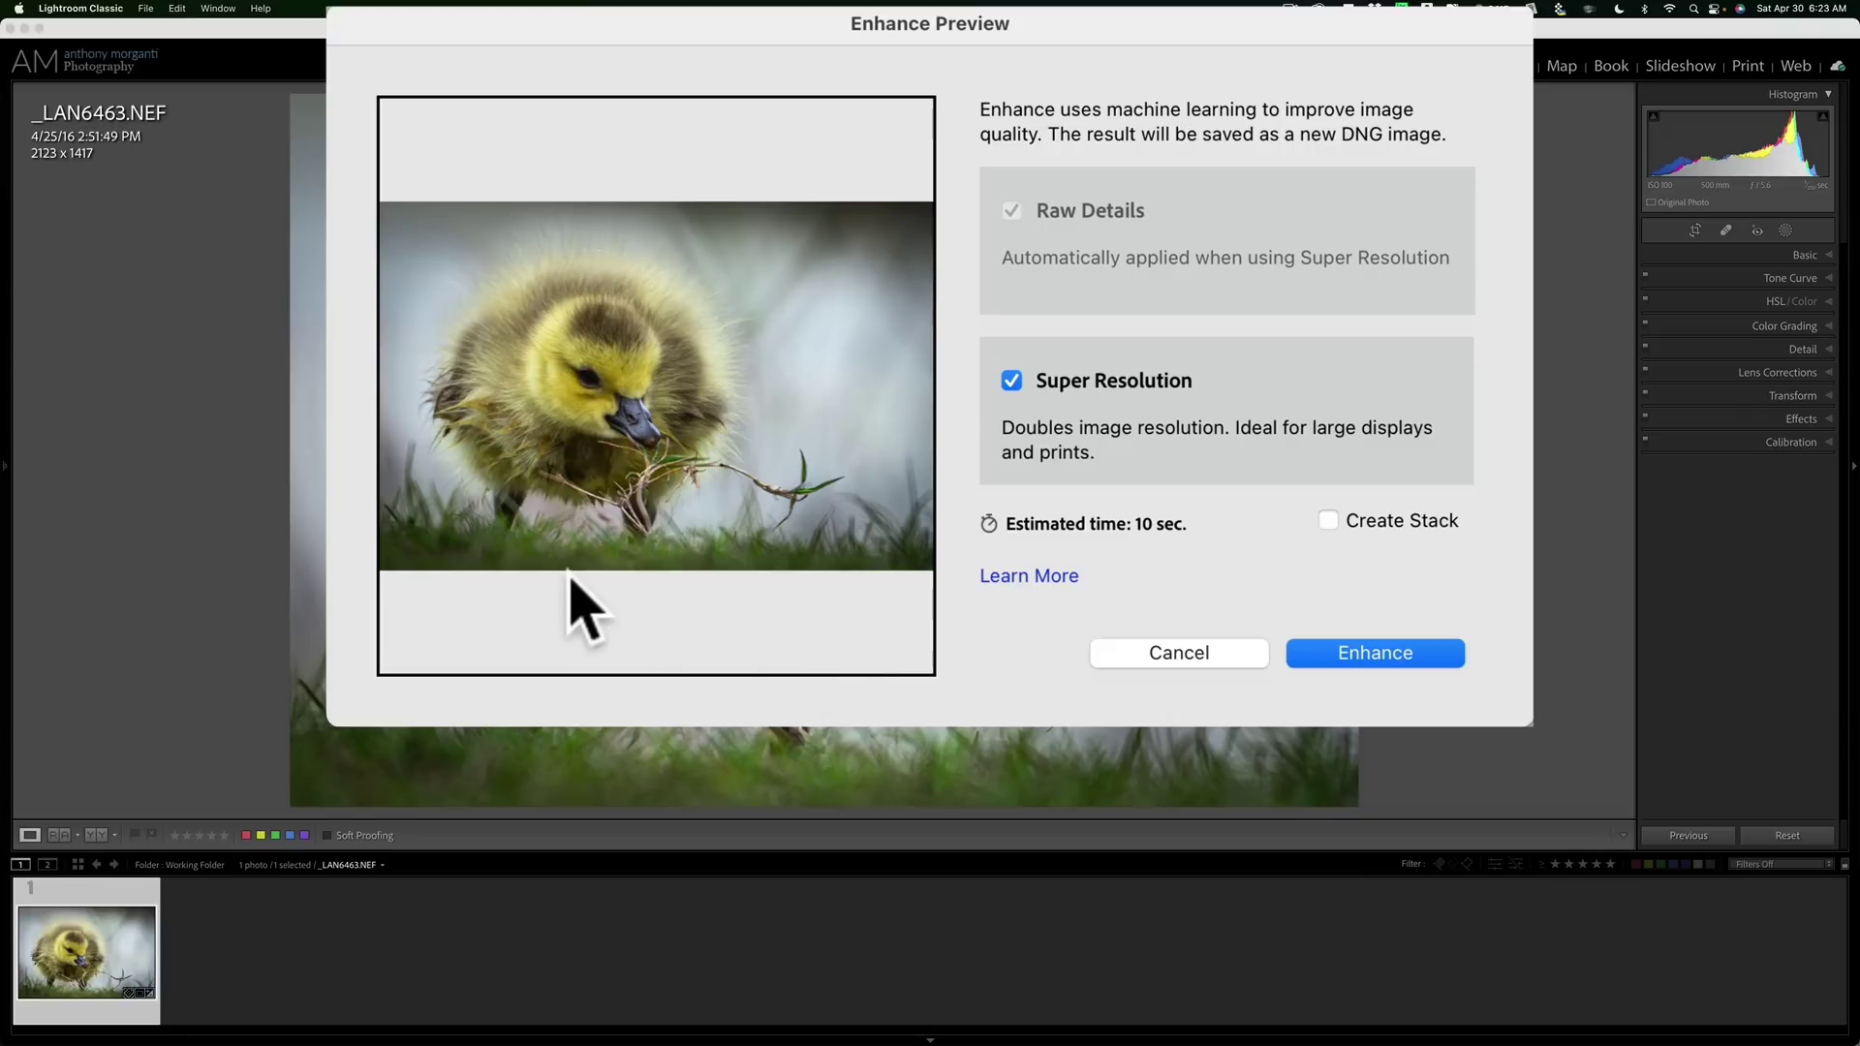
click(599, 371)
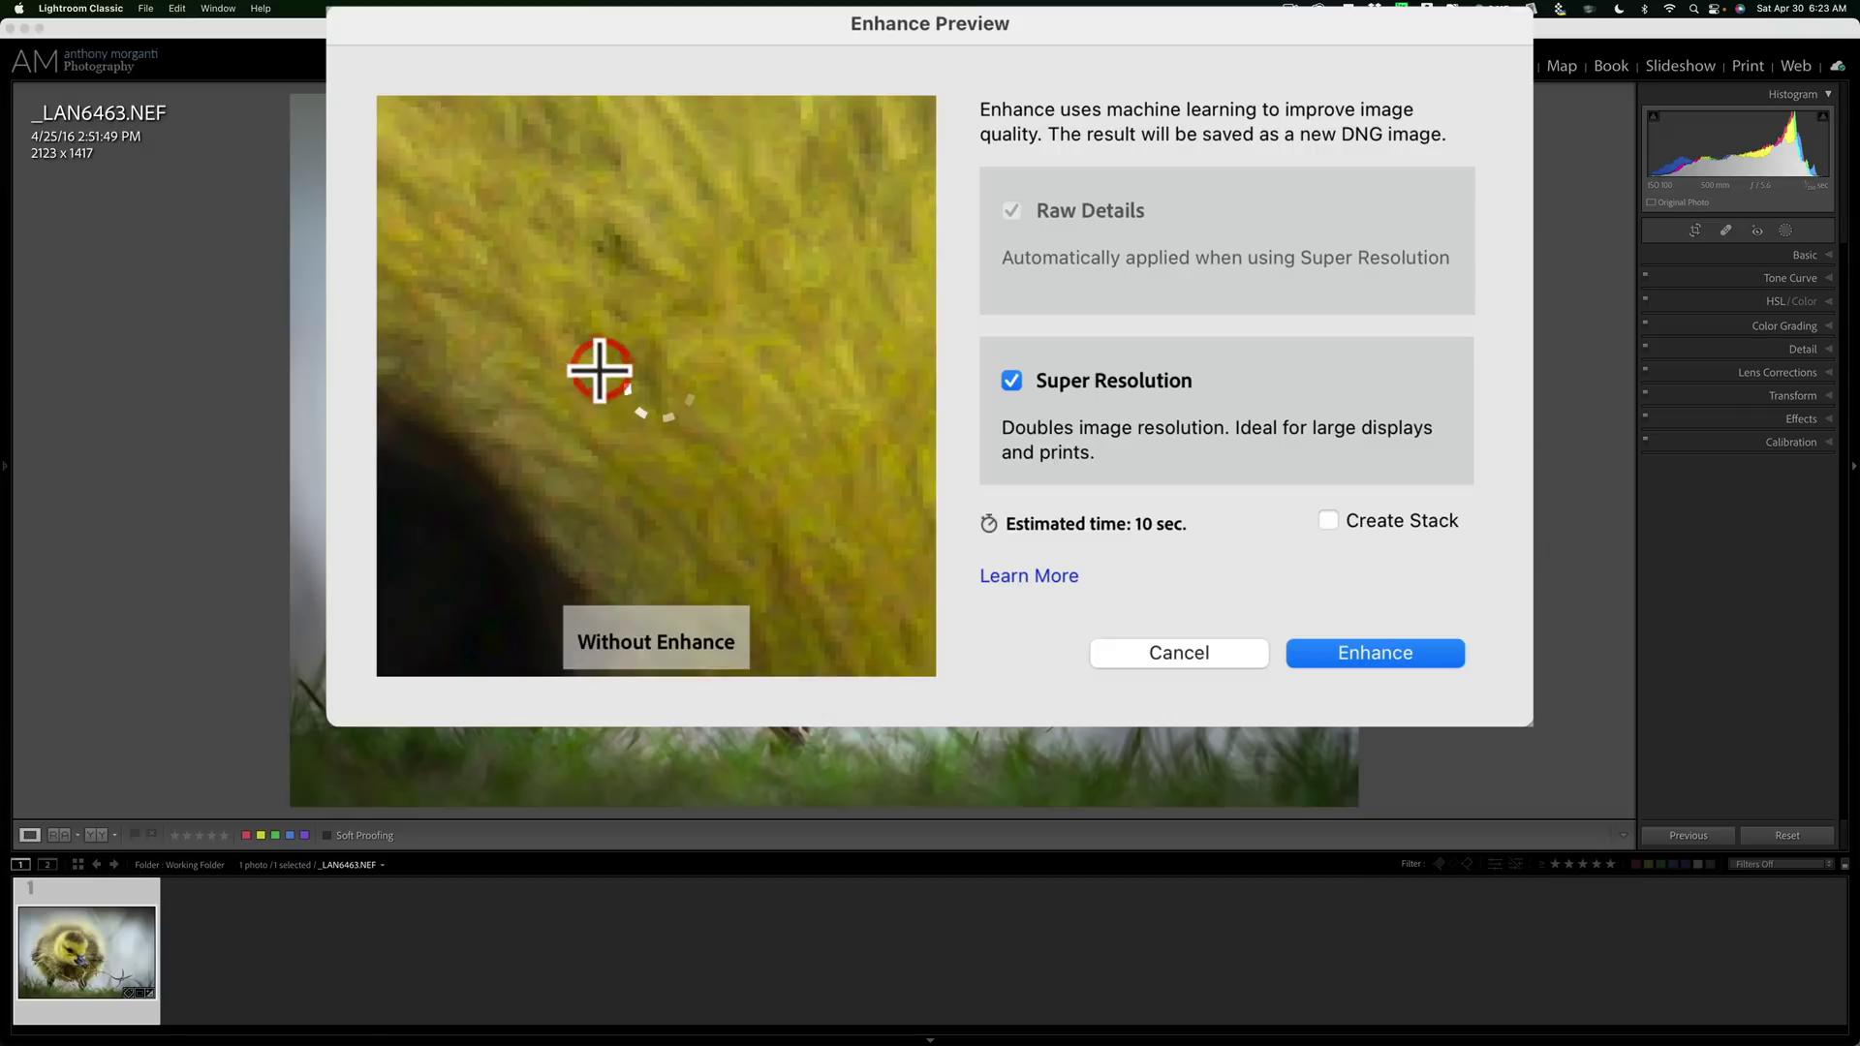
mouse_move(600, 371)
mouse_down()
mouse_move(733, 323)
mouse_move(816, 329)
mouse_move(801, 298)
mouse_up()
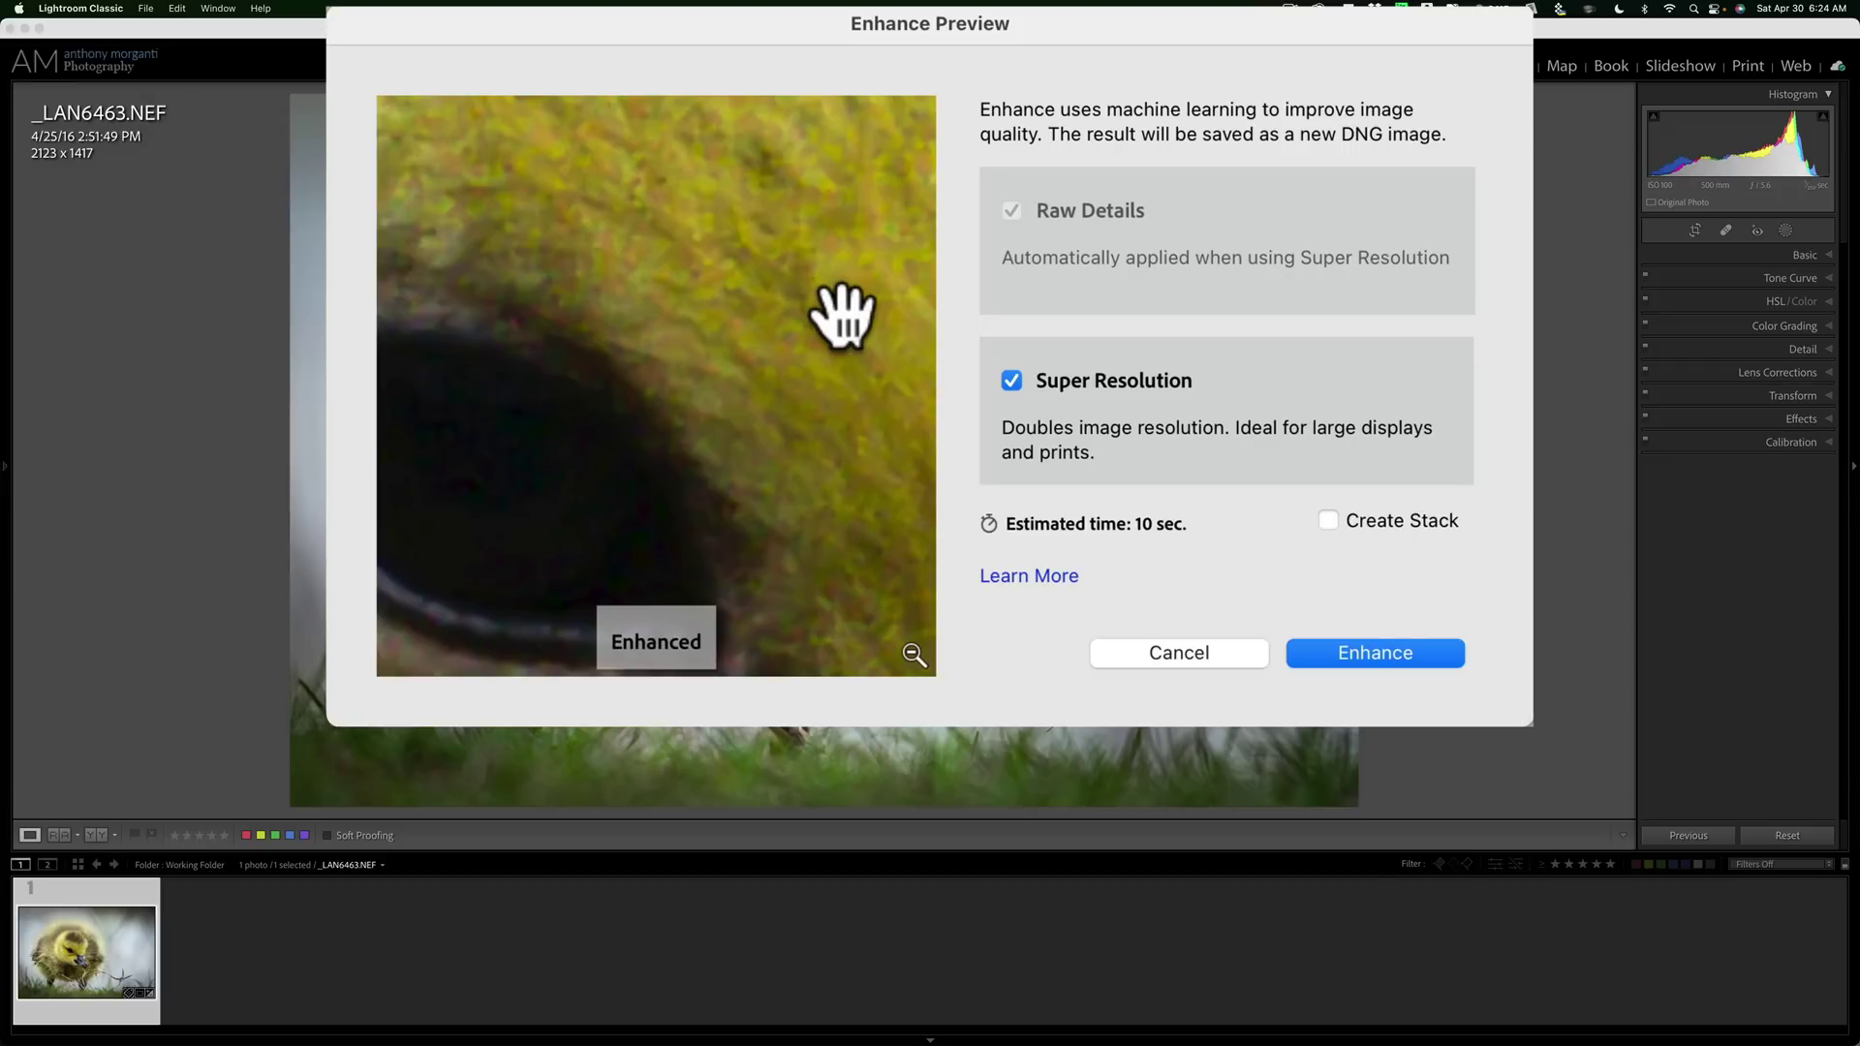
- Apply Enhance to produce _LAN6463-Enhanced.dng at 4246 x 2833
click(1343, 651)
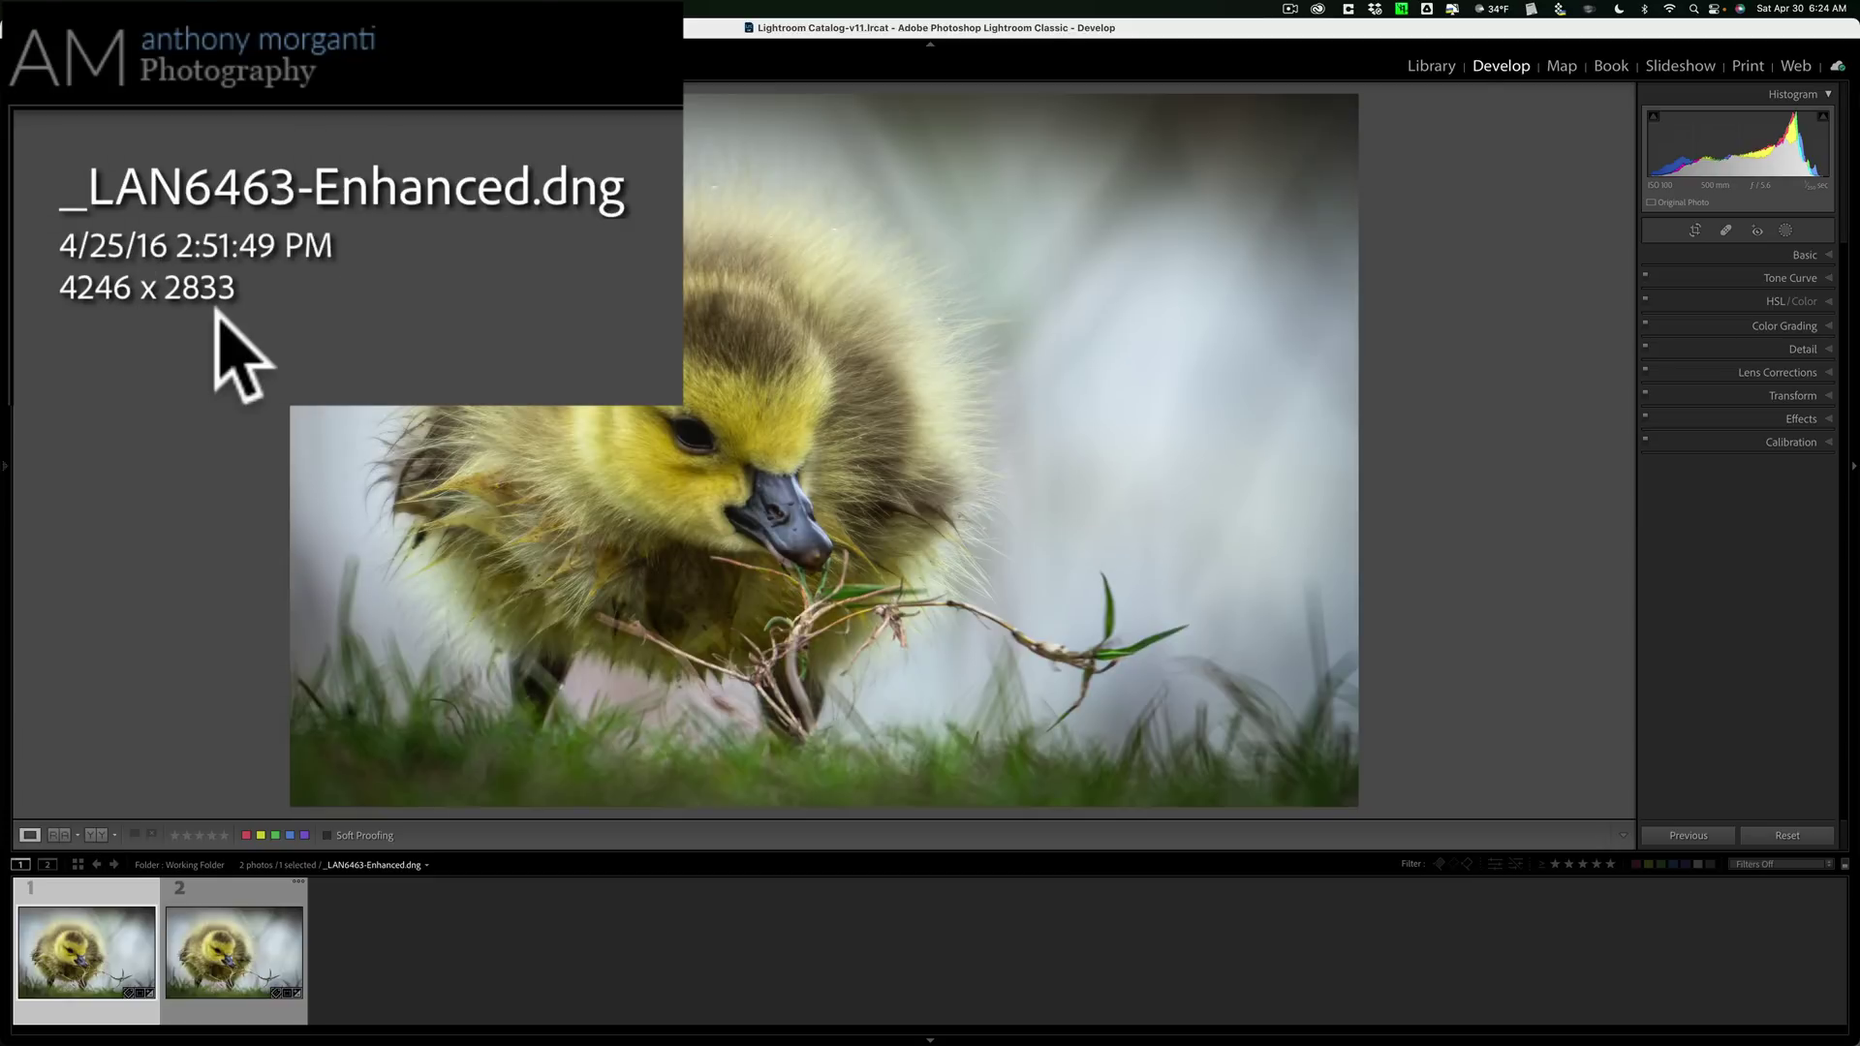
click(238, 948)
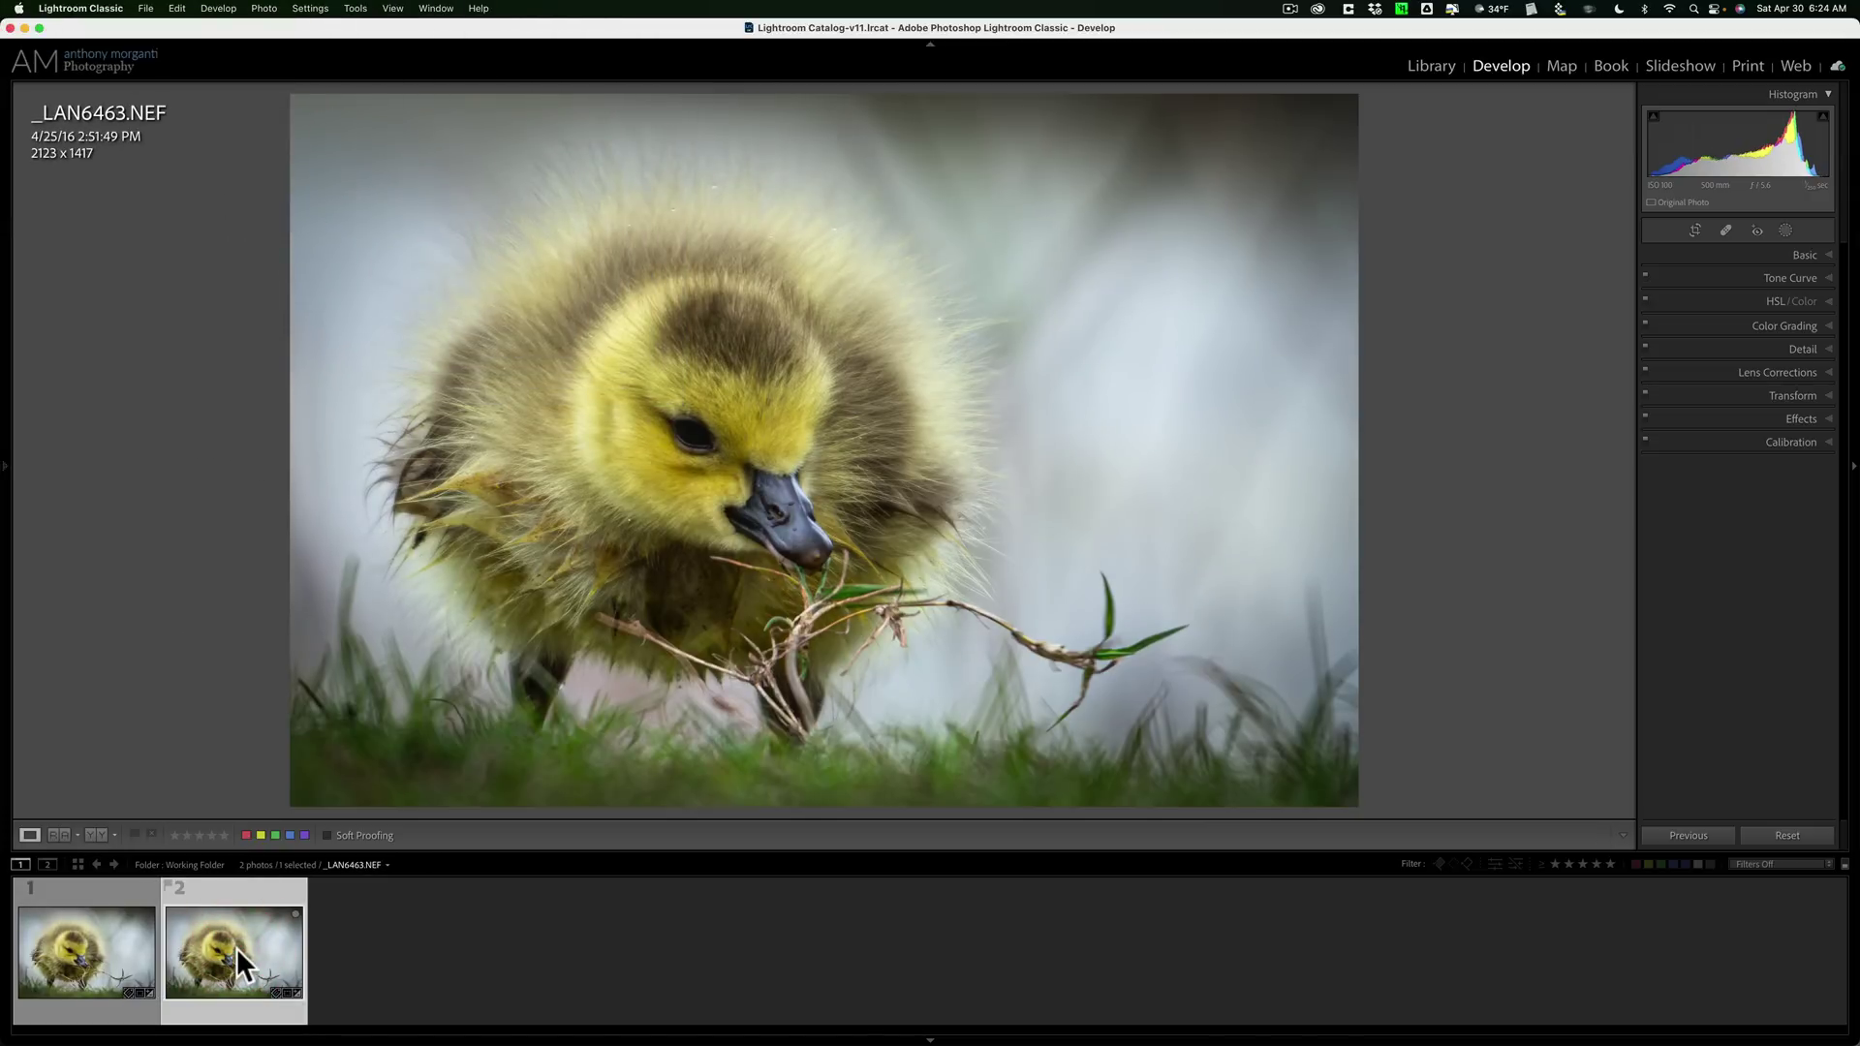
click(107, 941)
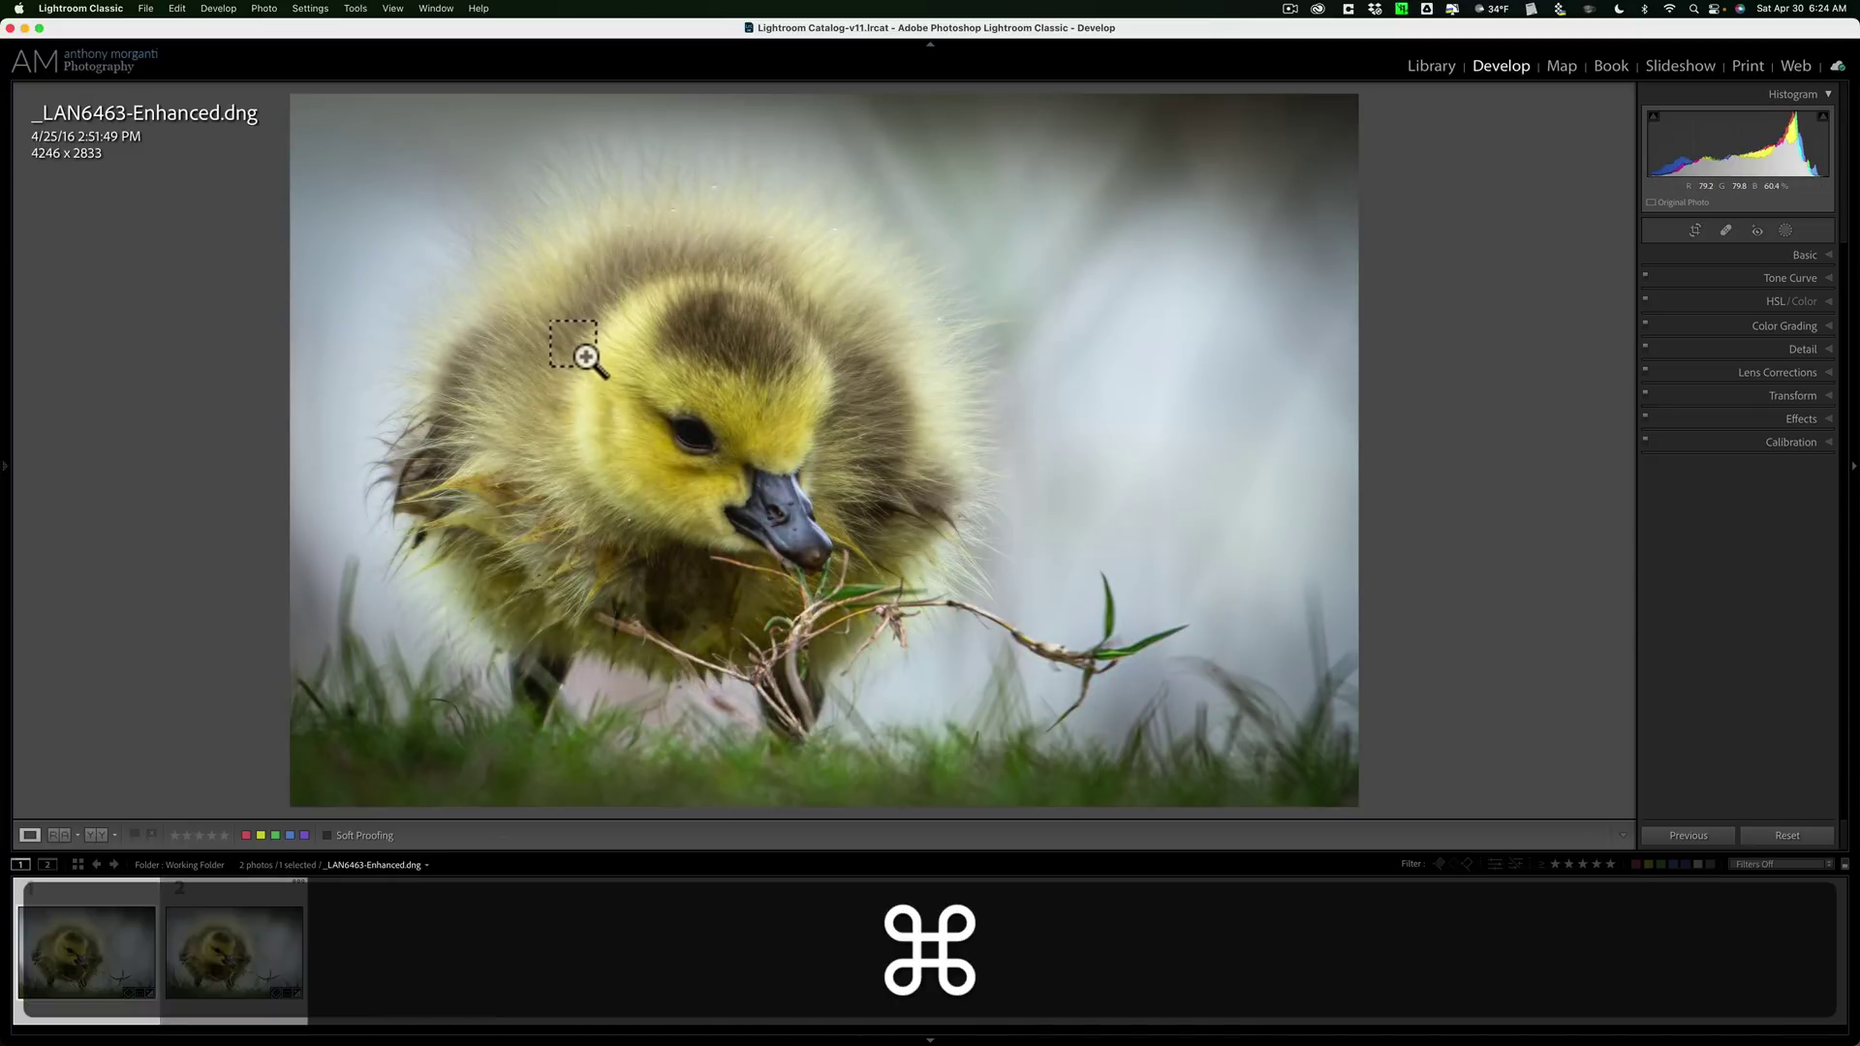
drag(584, 356, 889, 582)
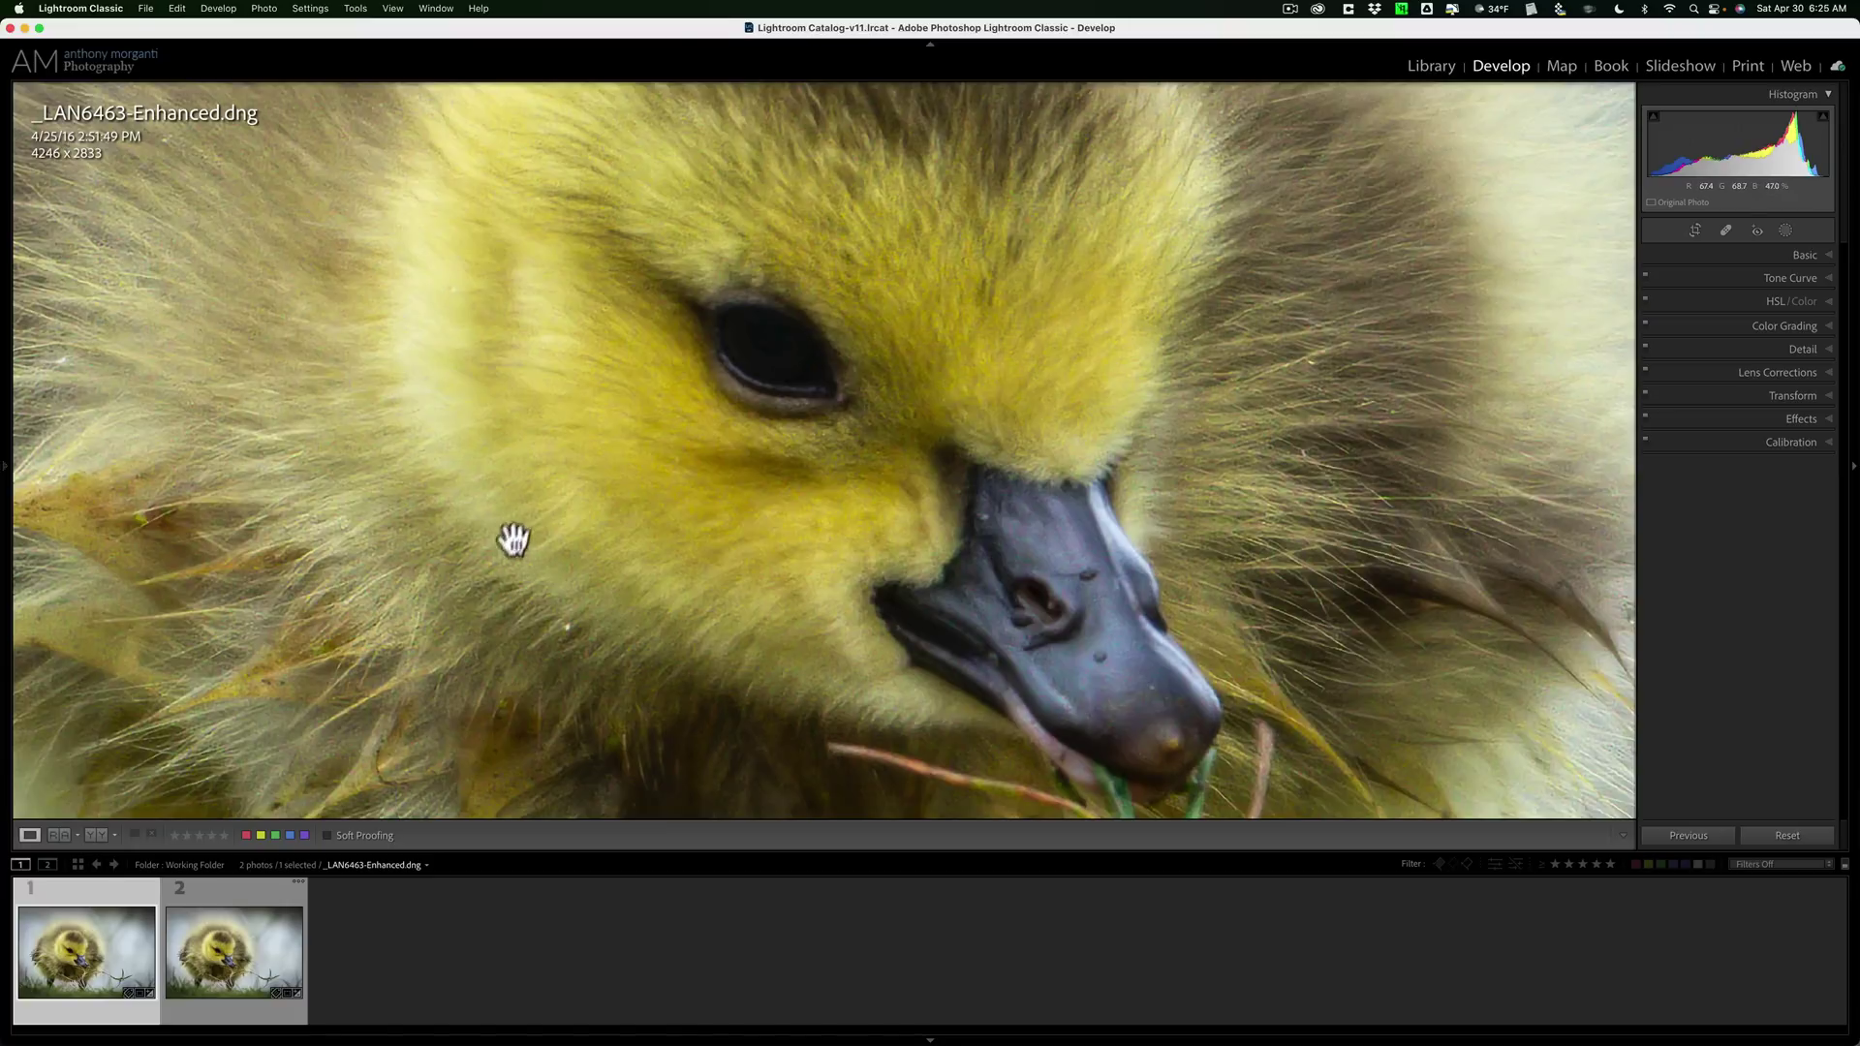
click(221, 953)
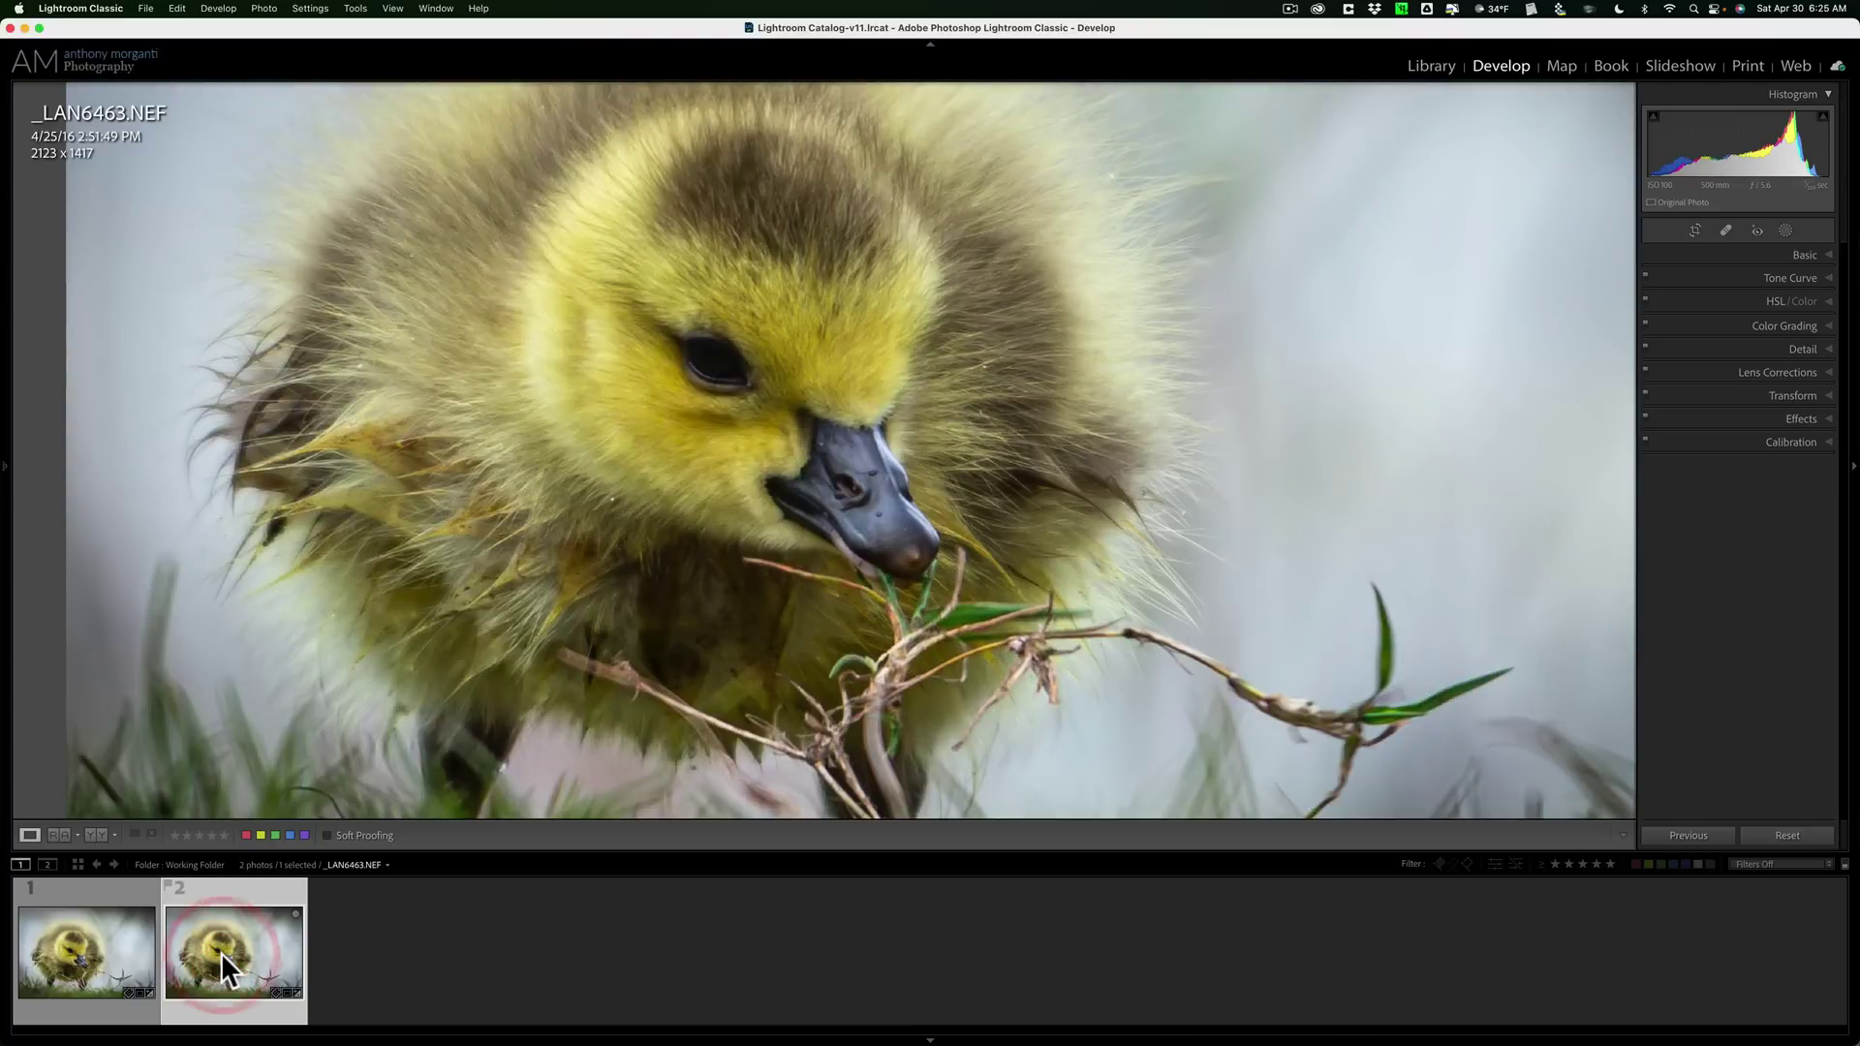
click(466, 394)
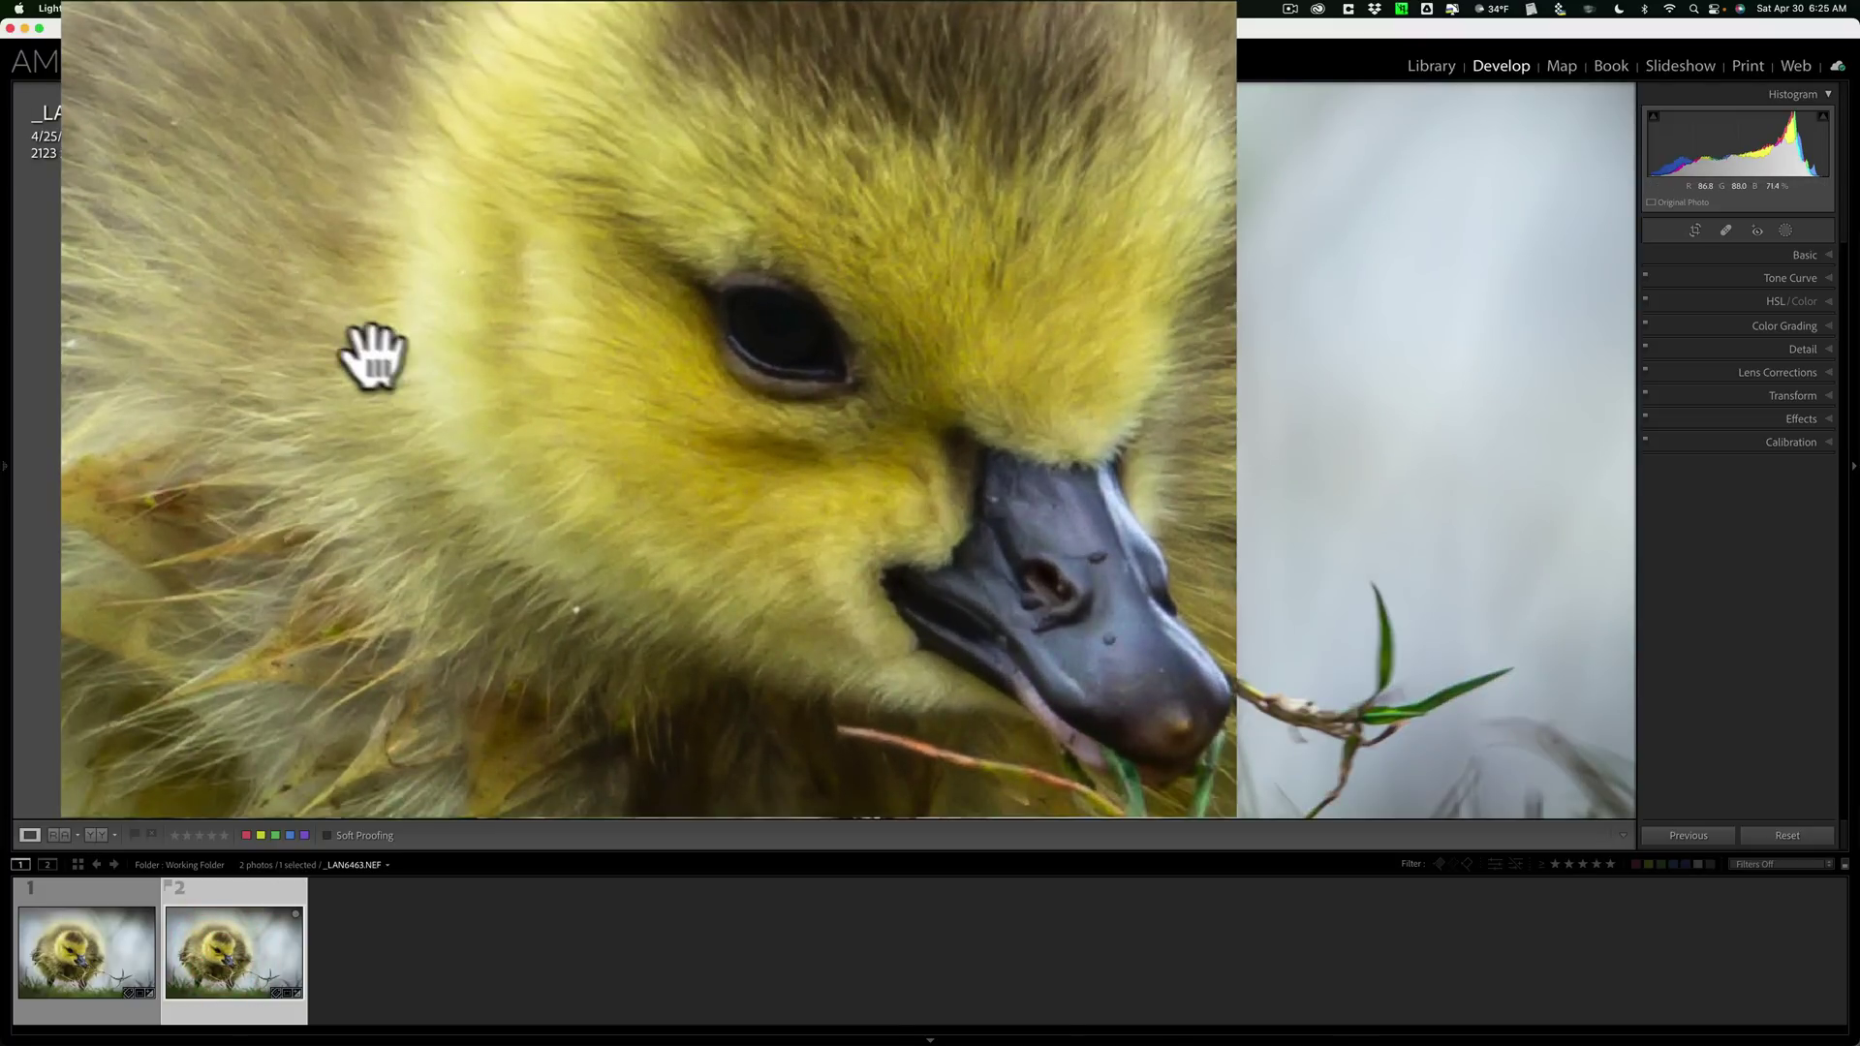
click(375, 342)
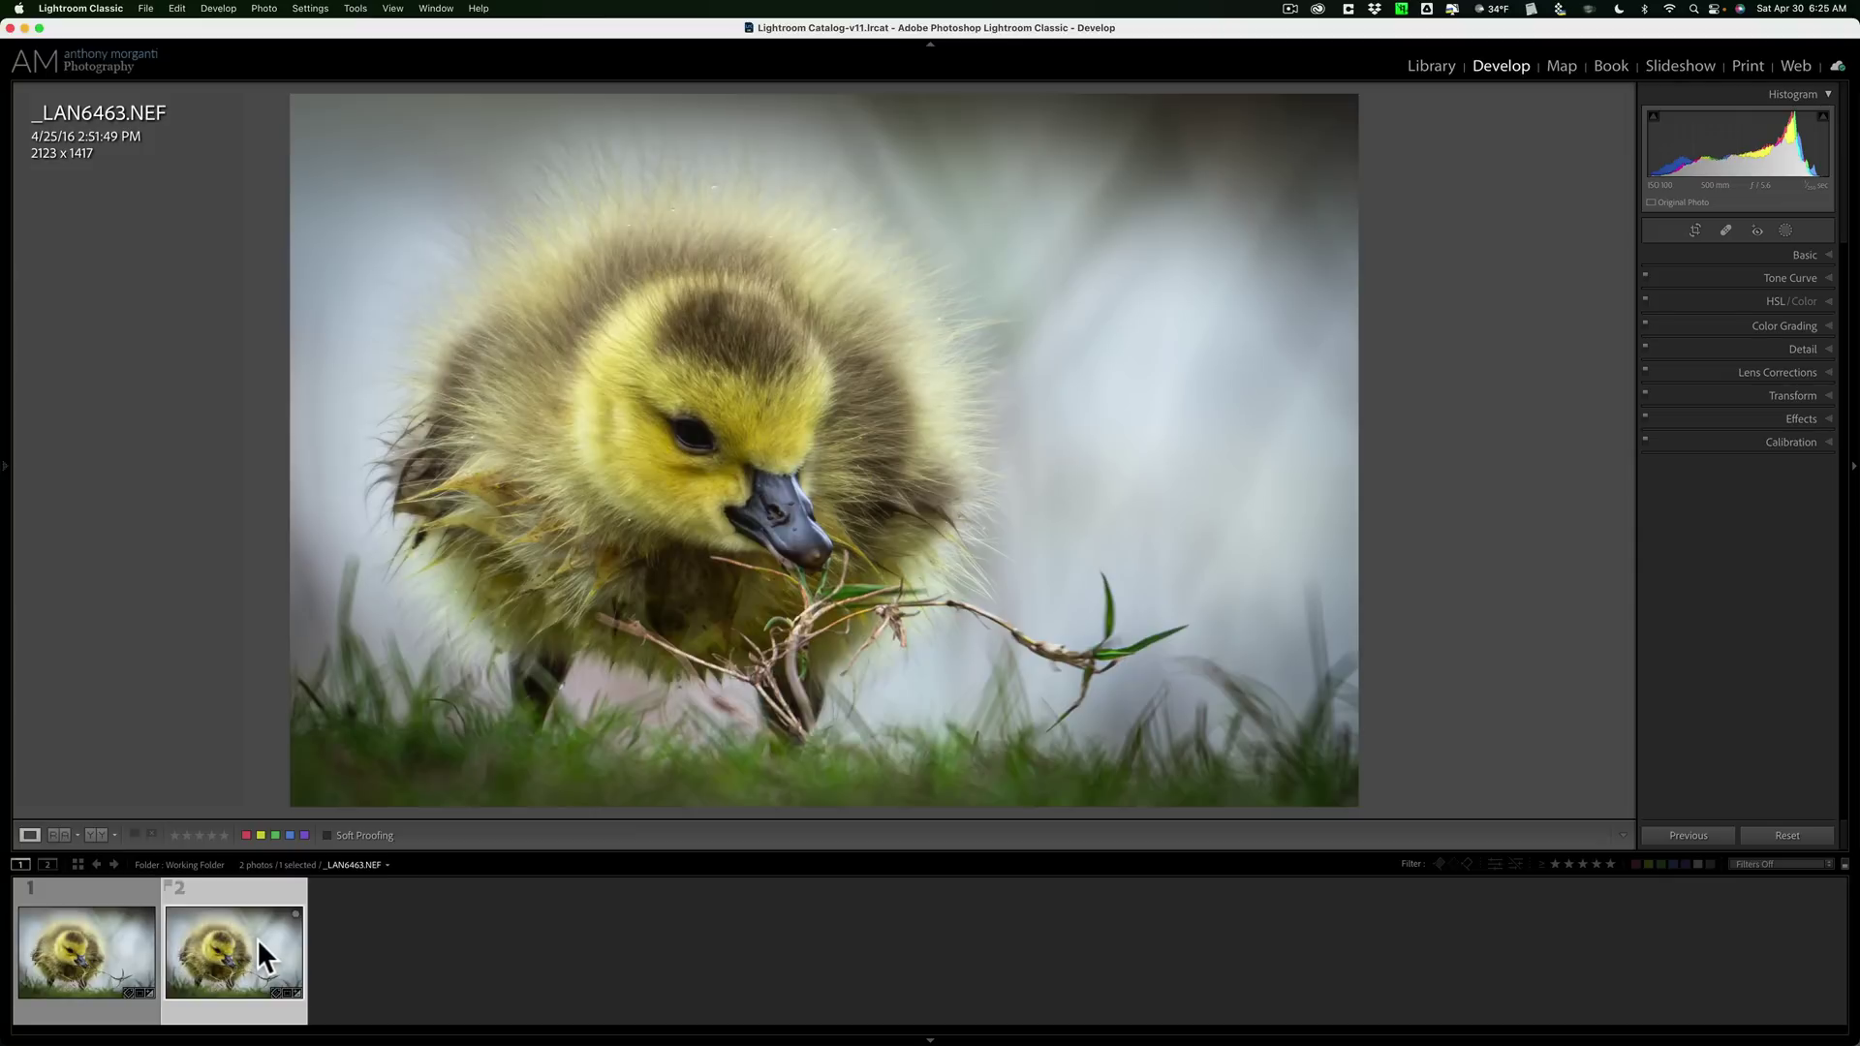
click(85, 954)
click(85, 955)
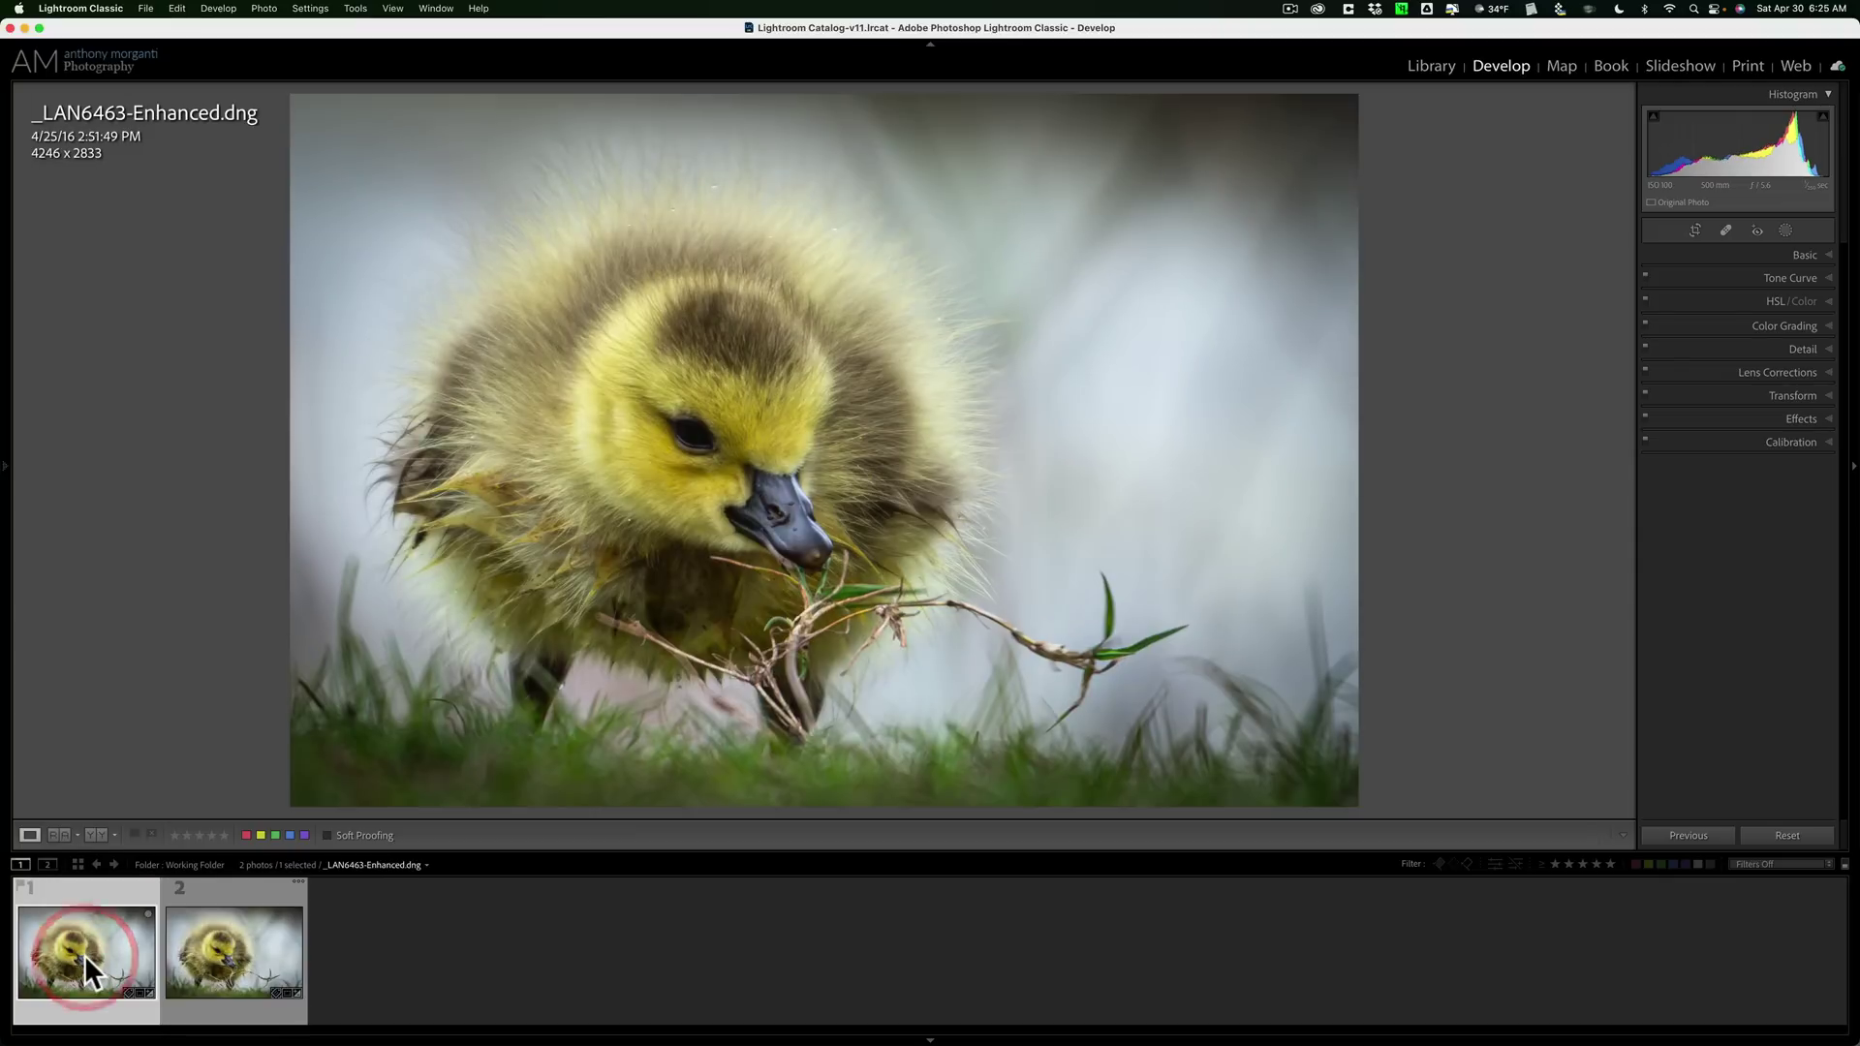